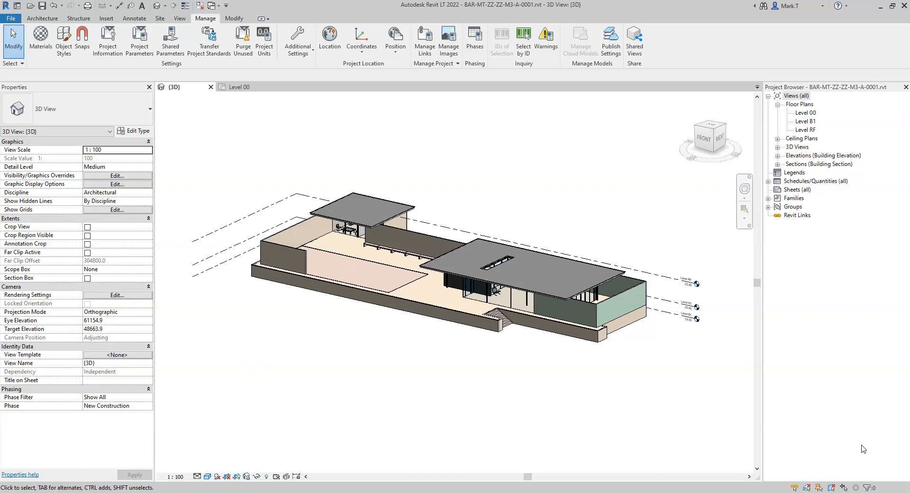
Review the project's model object styles in an enlarged Object Styles dialog, then close it
left_click(856, 449)
left_click(62, 48)
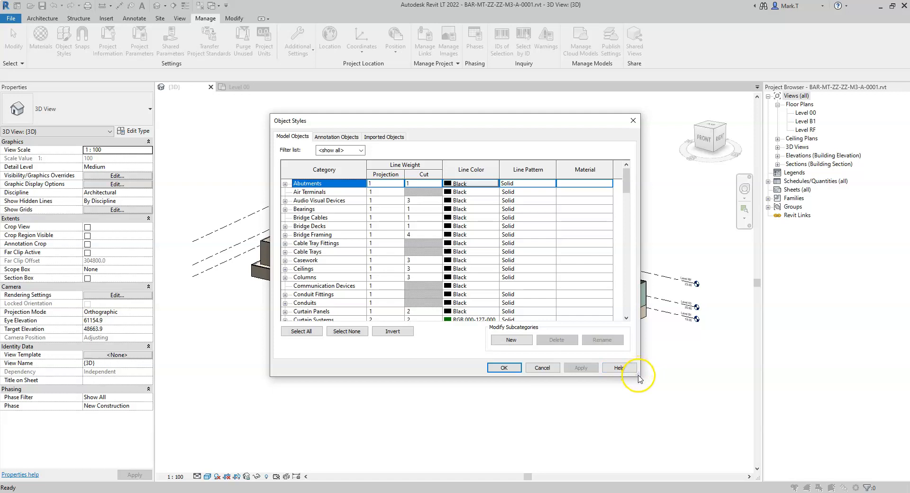
left_click_drag(639, 374, 672, 438)
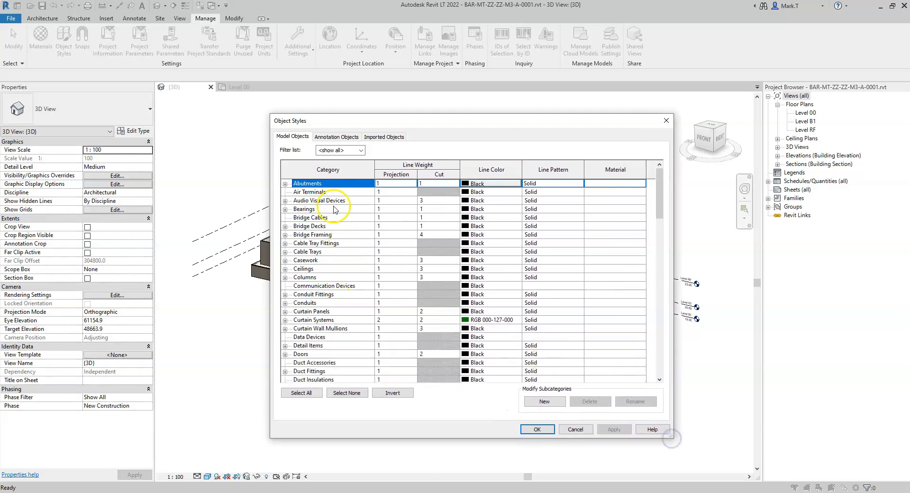
left_click(536, 429)
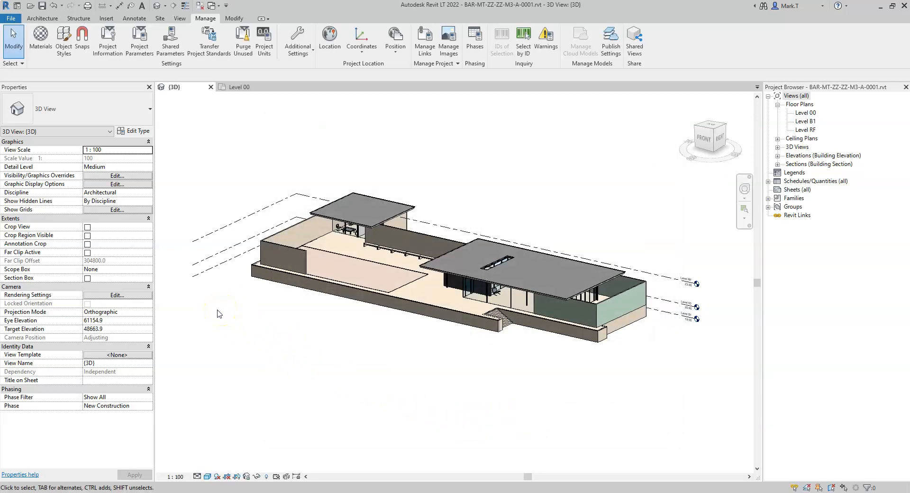
Open the IFC export class mapping and locate the Plumbing Fixtures category among the Revit categories
left_click(10, 19)
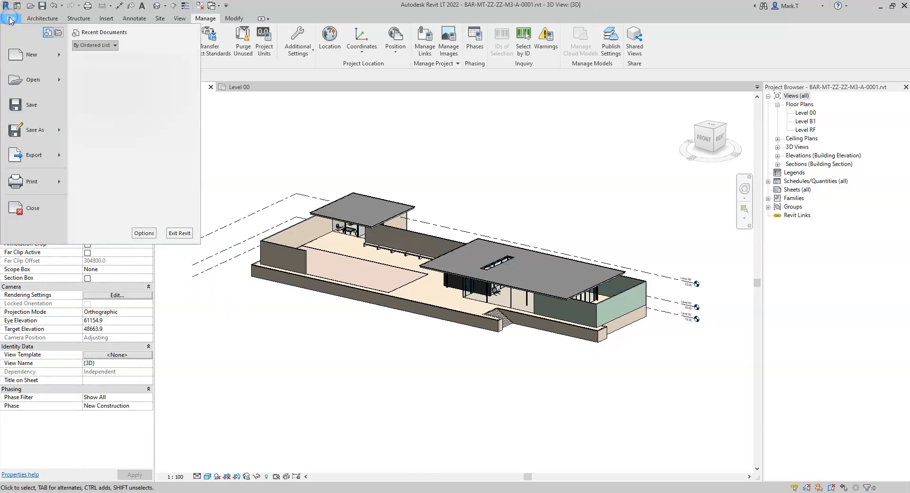
left_click(33, 160)
left_click(131, 217)
mouse_move(134, 214)
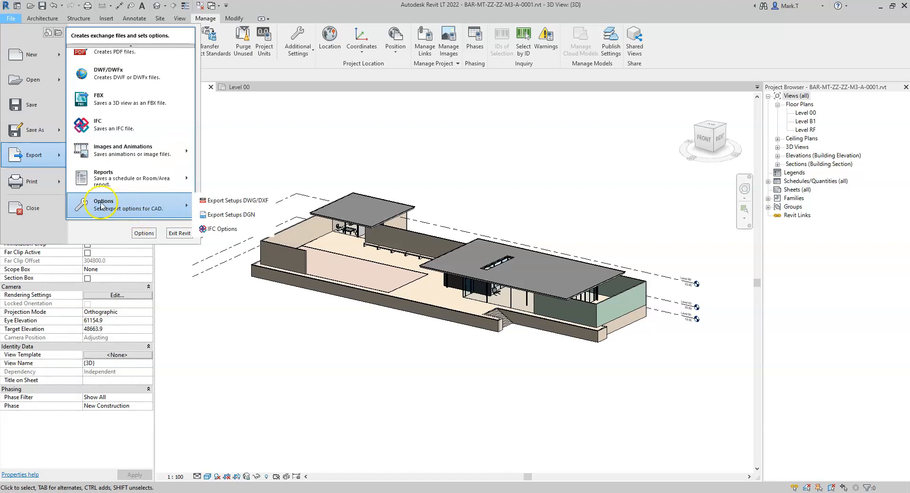
left_click(231, 229)
key("alt")
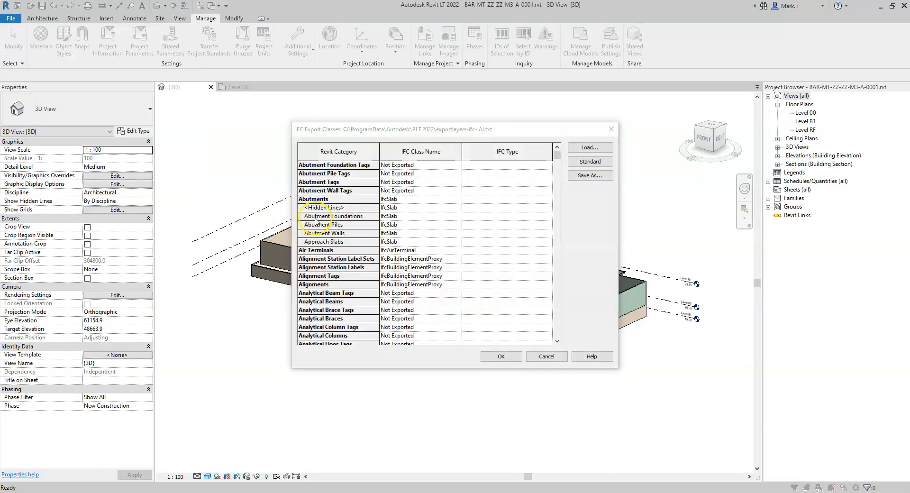
left_click(419, 133)
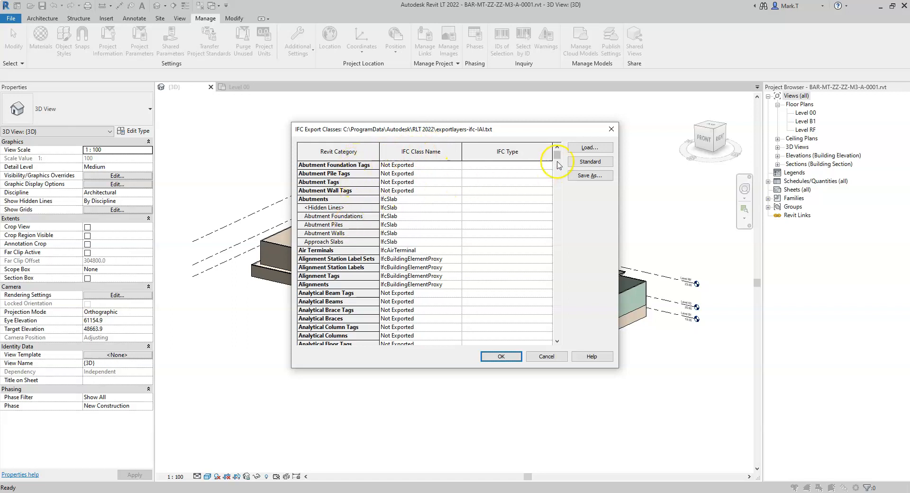
scroll(351, 241, "down", 4)
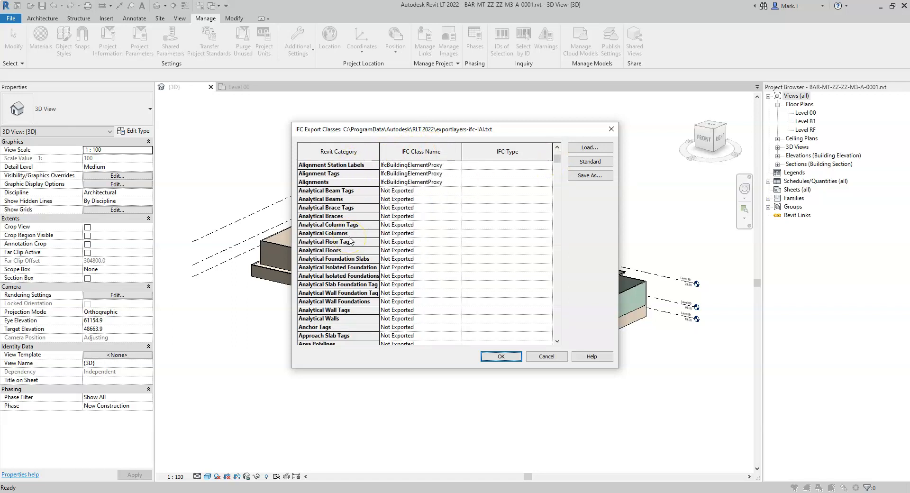
scroll(350, 240, "up", 2)
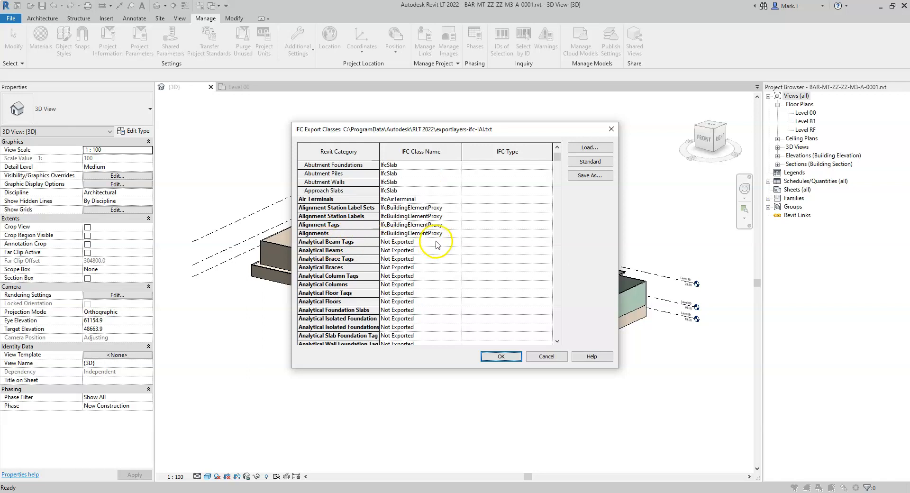
scroll(422, 246, "down", 6)
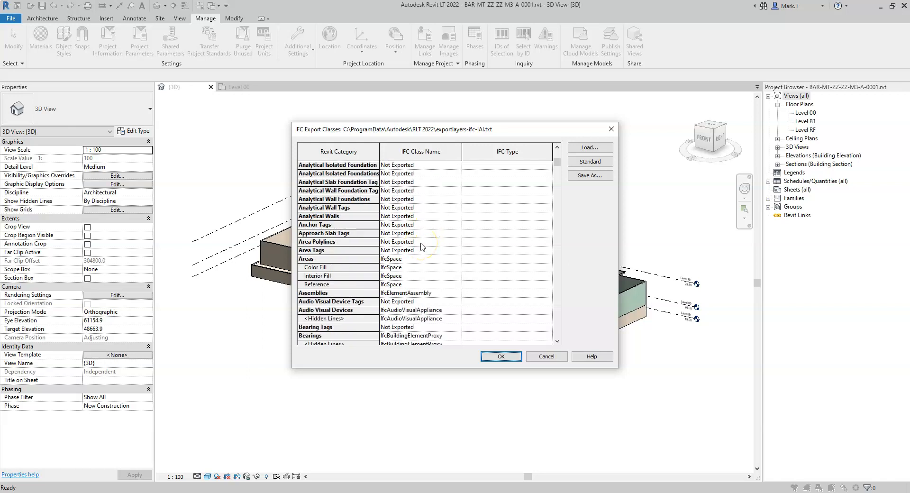
scroll(421, 235, "down", 2)
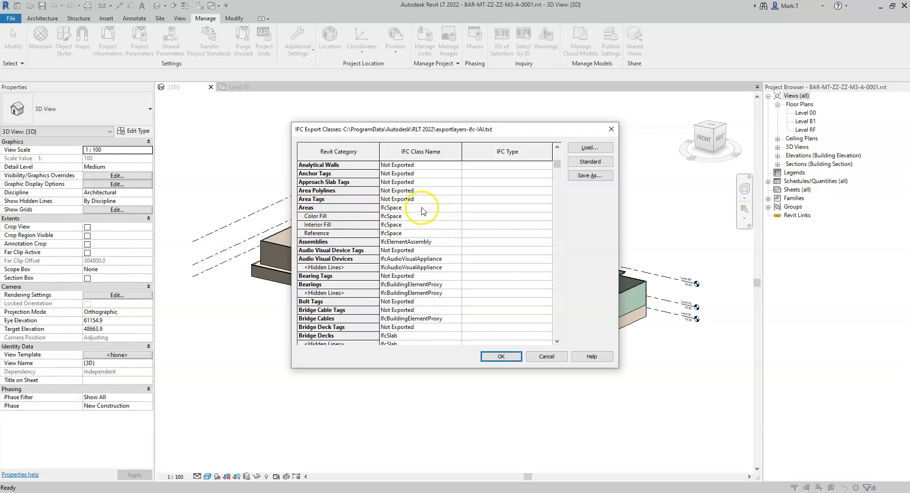
scroll(417, 212, "down", 12)
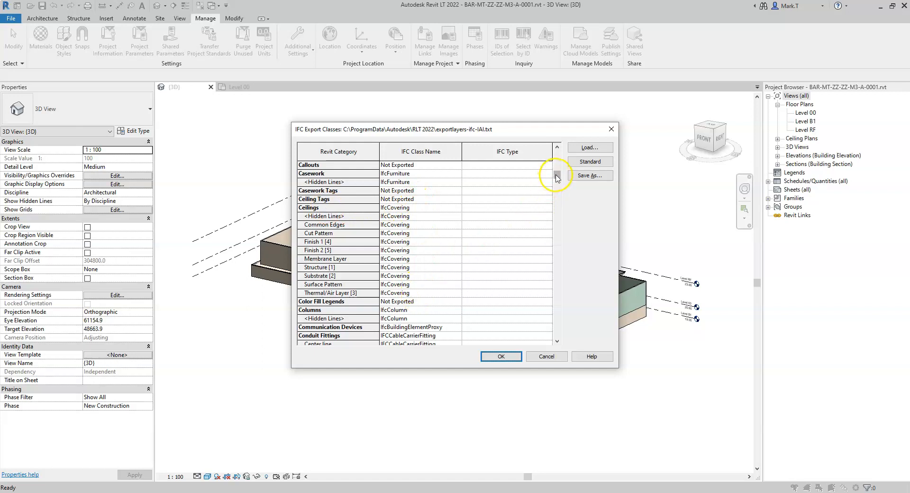
left_click_drag(556, 176, 555, 264)
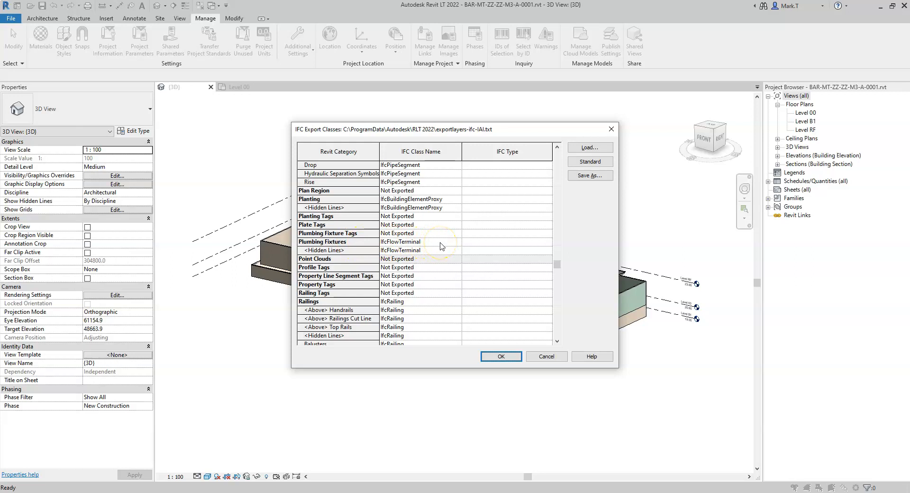
Switch to the browser's IFC4 documentation and read the IfcSanitaryTerminal entity definition under IfcFlowTerminal
key("alt+Tab")
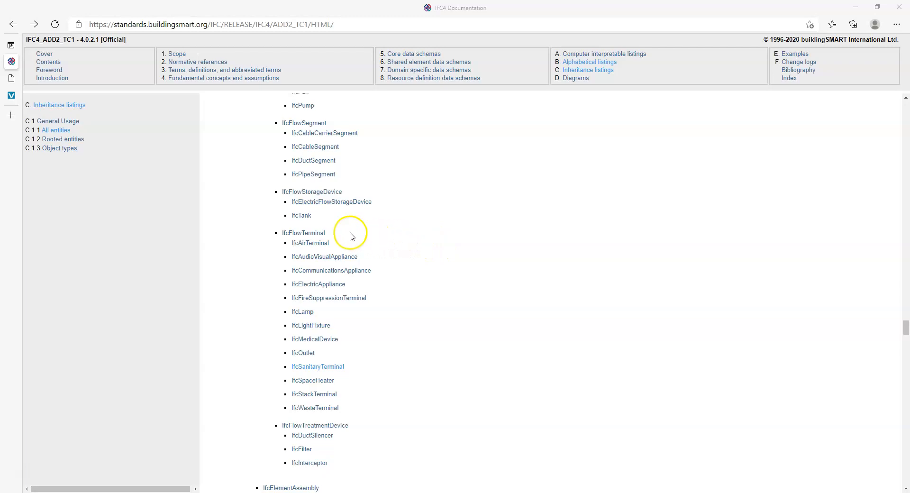
mouse_move(330, 233)
left_mouse_down()
mouse_move(308, 233)
mouse_move(330, 233)
left_mouse_up()
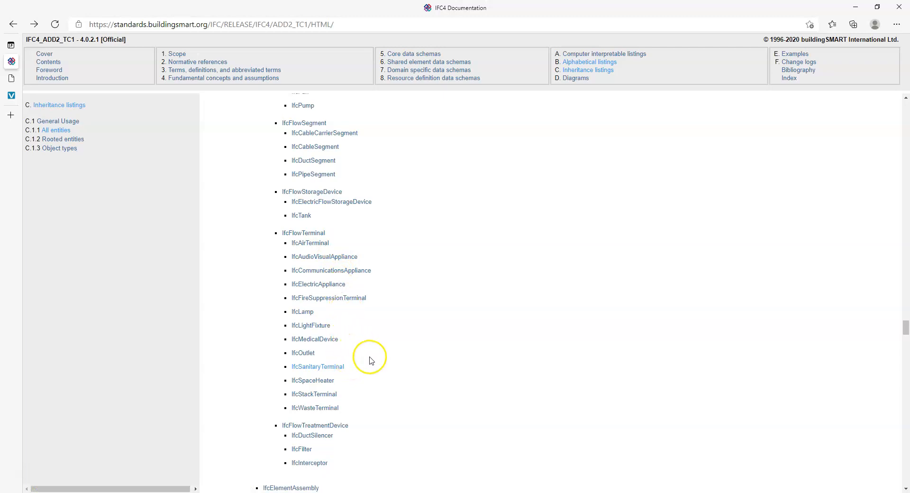
left_click(335, 369)
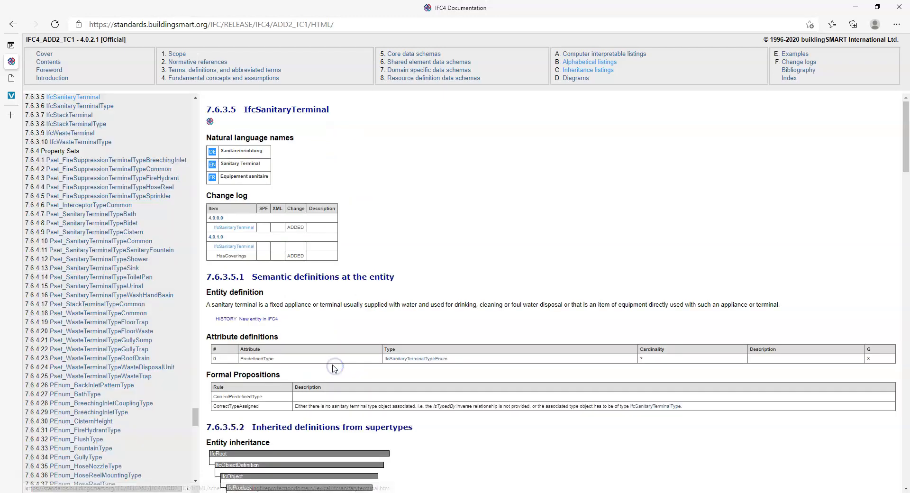
left_click_drag(239, 319, 272, 319)
left_click(300, 323)
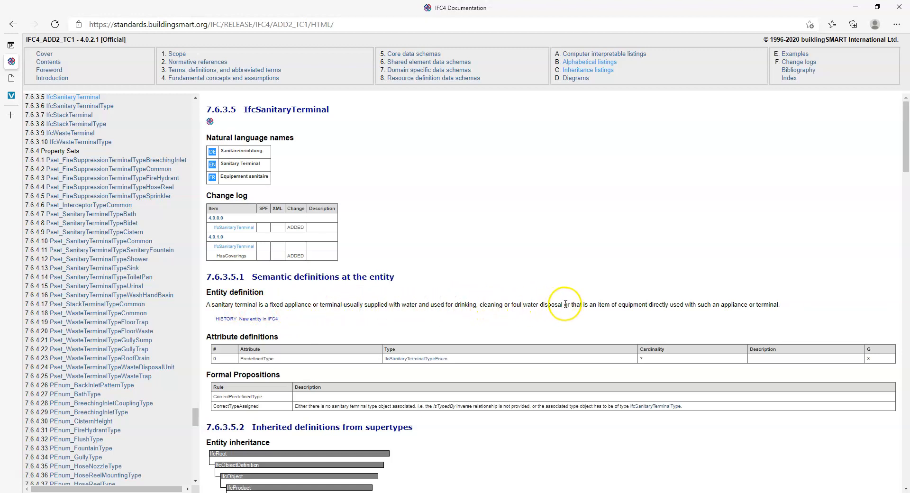
Back in Revit, set the IFC class of Plumbing Fixtures and its Hidden Lines subcategory to IfcSanitaryTerminal and accept the mapping
key("alt+Tab")
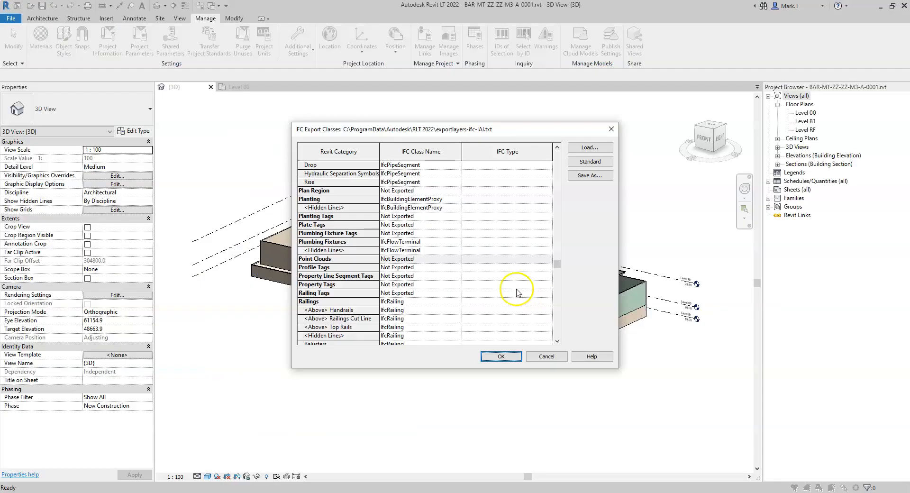
left_click(399, 242)
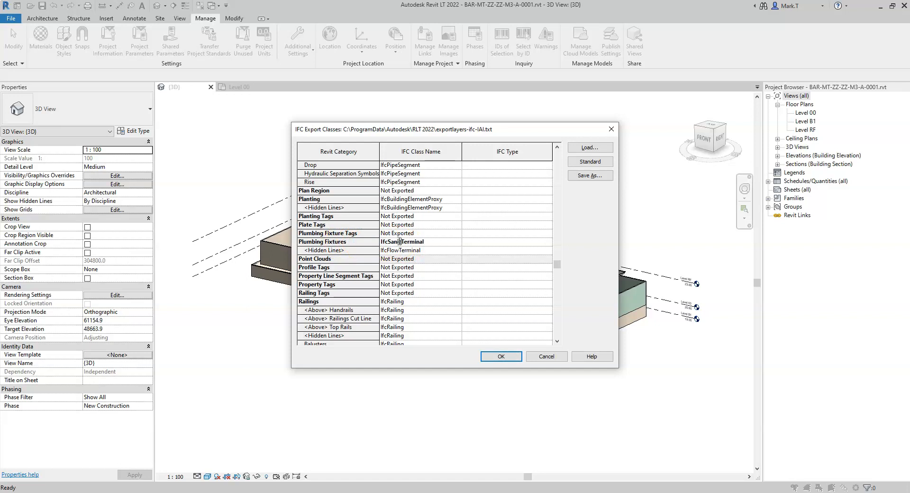
left_click(389, 251)
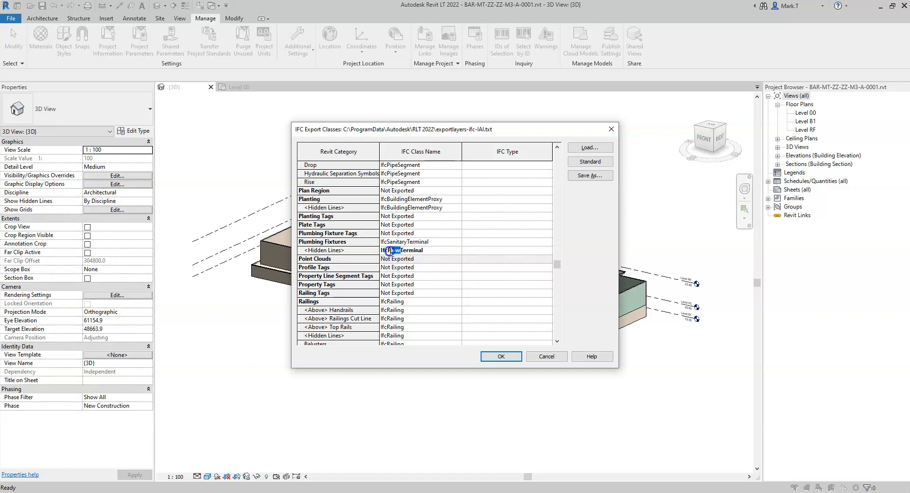
type("Sanitary")
key("Tab")
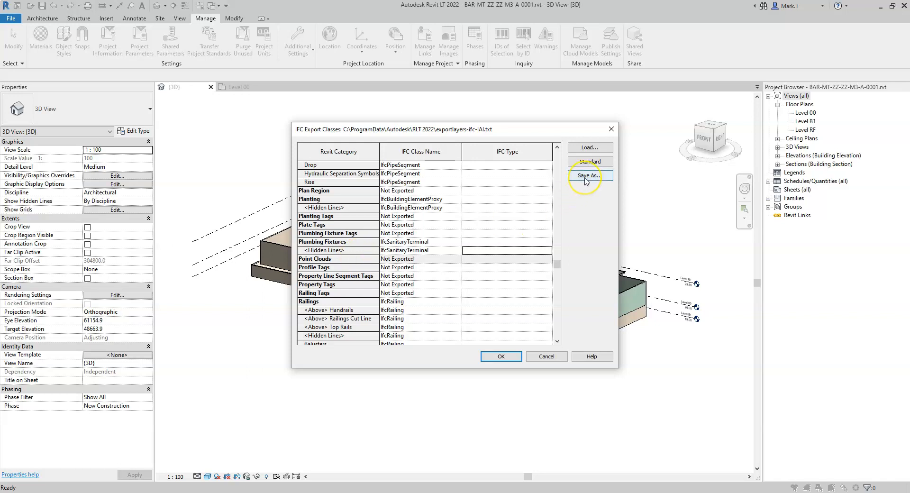
left_click(589, 148)
left_click(501, 358)
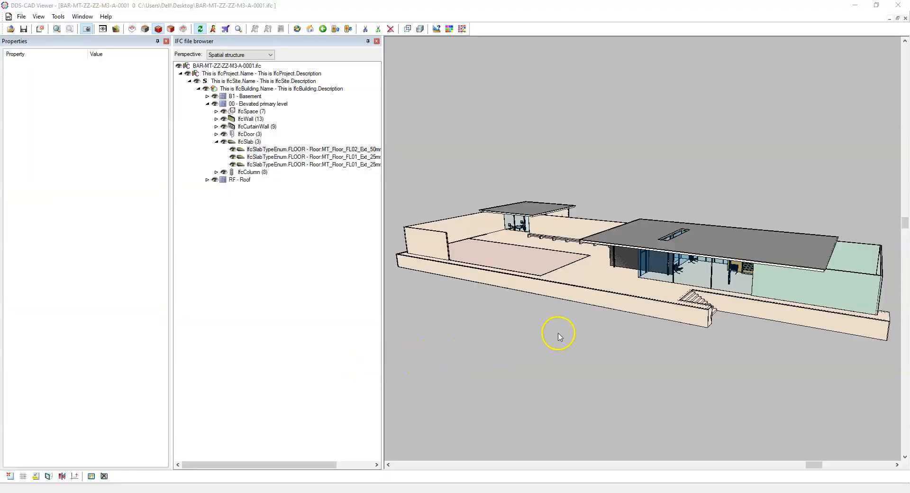
Compare the exported model in DDS-CAD Viewer with Revit's IFC class mapping and the IfcSlab documentation
left_click(594, 278)
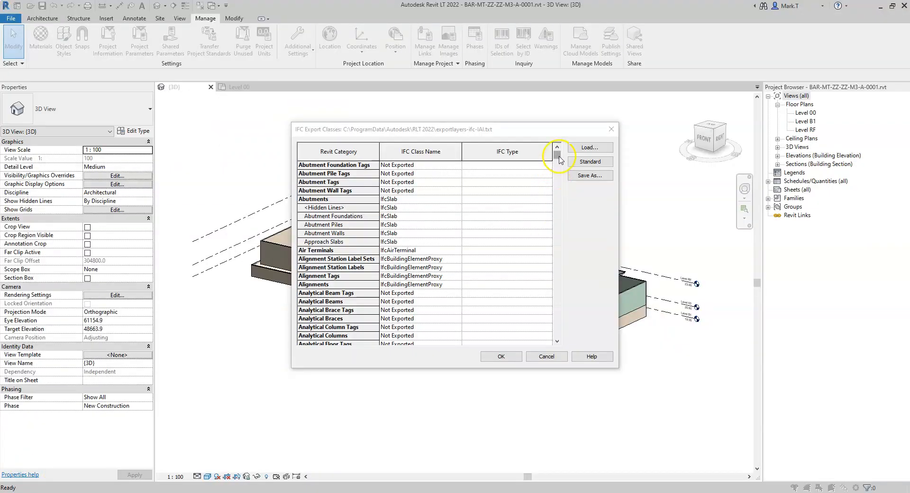
left_click_drag(559, 157, 559, 202)
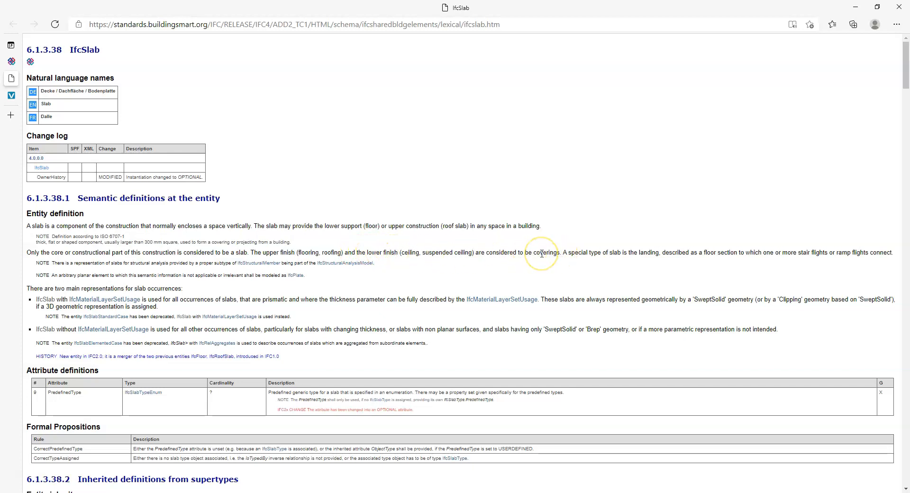
key("alt+Tab")
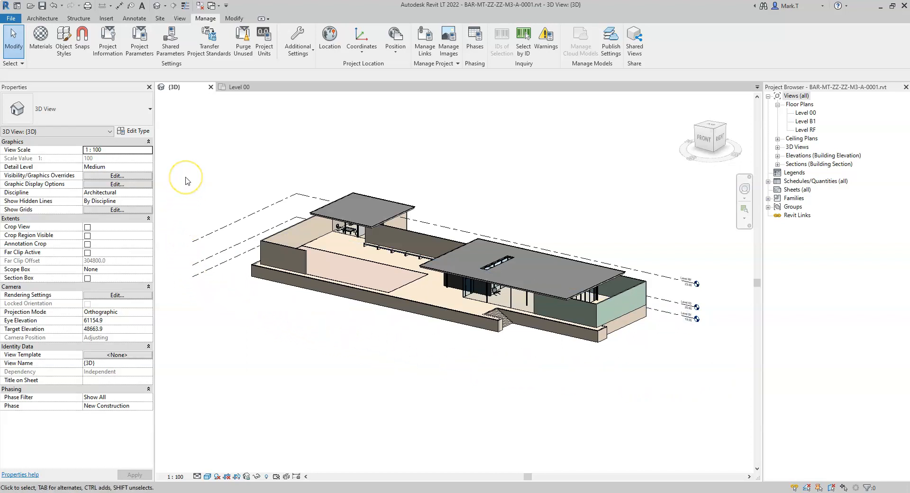
Start adding a project parameter of the shared type and open the shared parameter selection
left_click(140, 45)
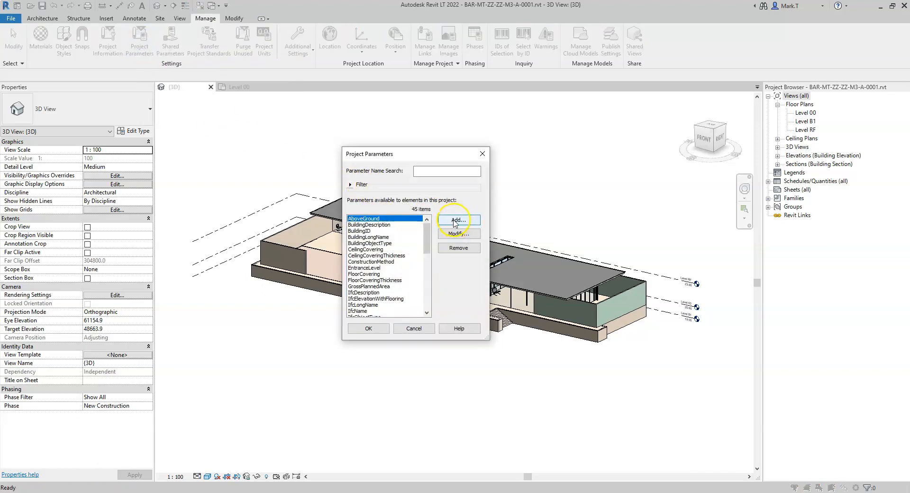
mouse_move(399, 153)
left_mouse_down()
mouse_move(463, 153)
mouse_move(397, 160)
left_mouse_up()
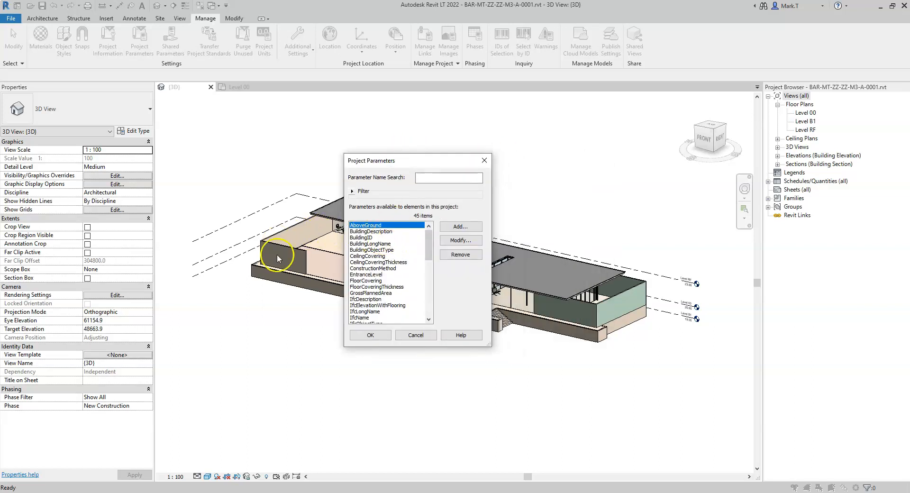
left_click(460, 229)
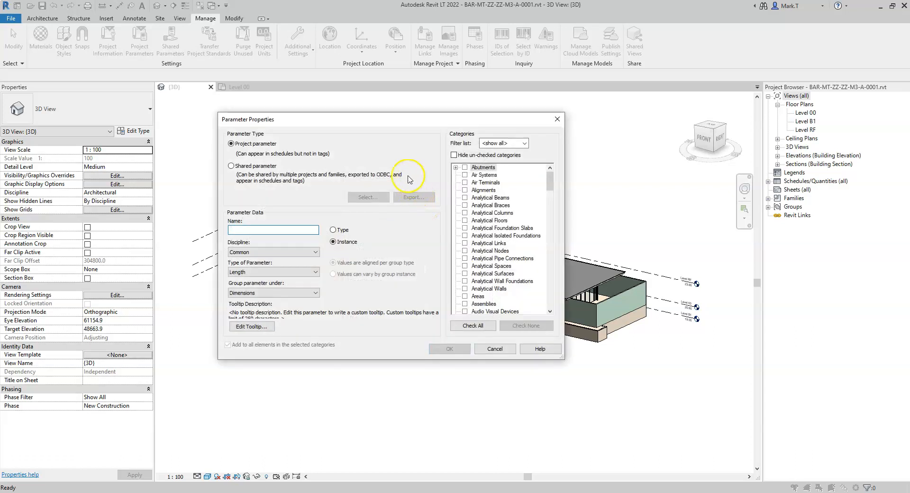
left_click(254, 166)
left_click(368, 198)
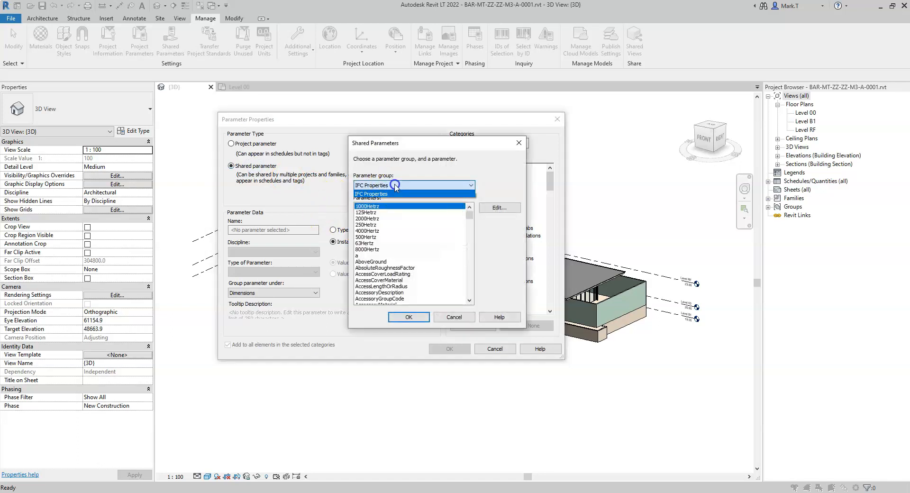
Load IFC Shared Parameters-RevitIFCBuiltIn-Type_ALL.txt as the shared parameter file
left_click(499, 207)
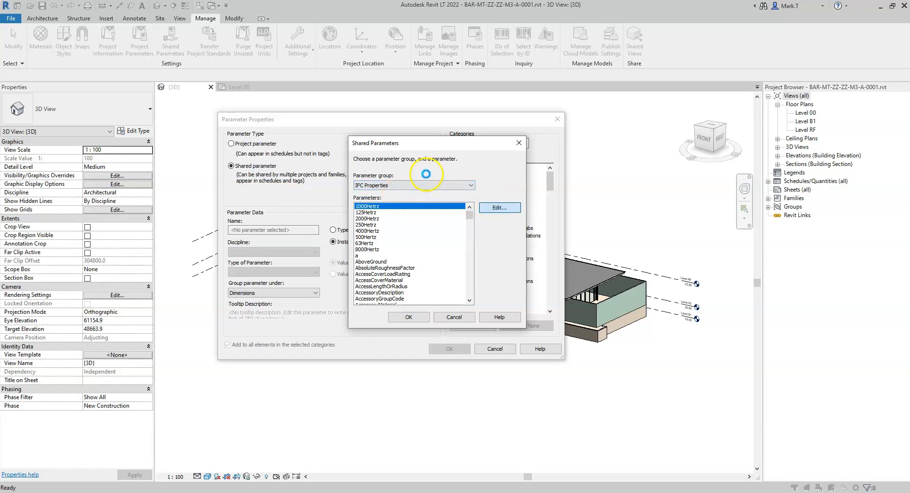
left_click(466, 164)
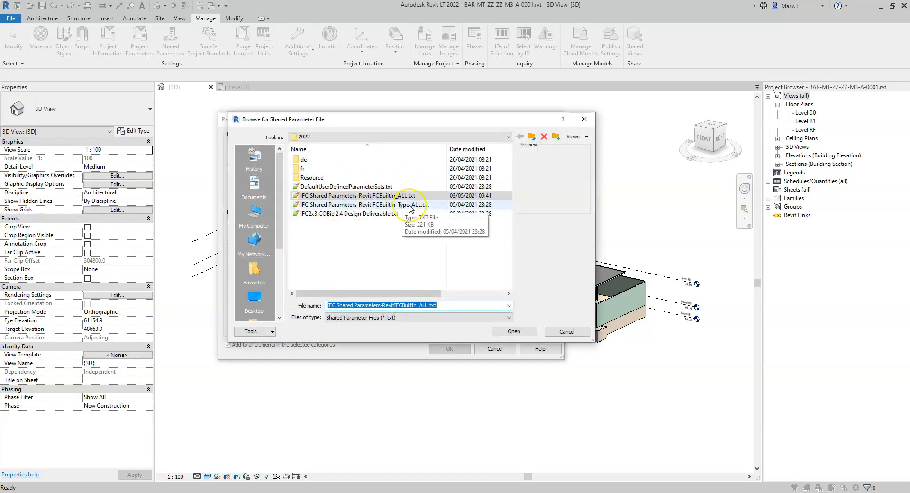
double_click(410, 206)
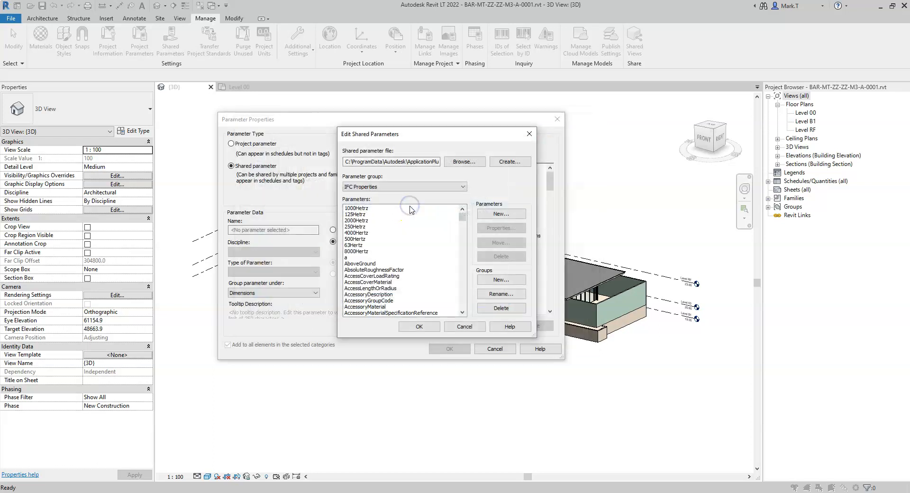
left_click(419, 327)
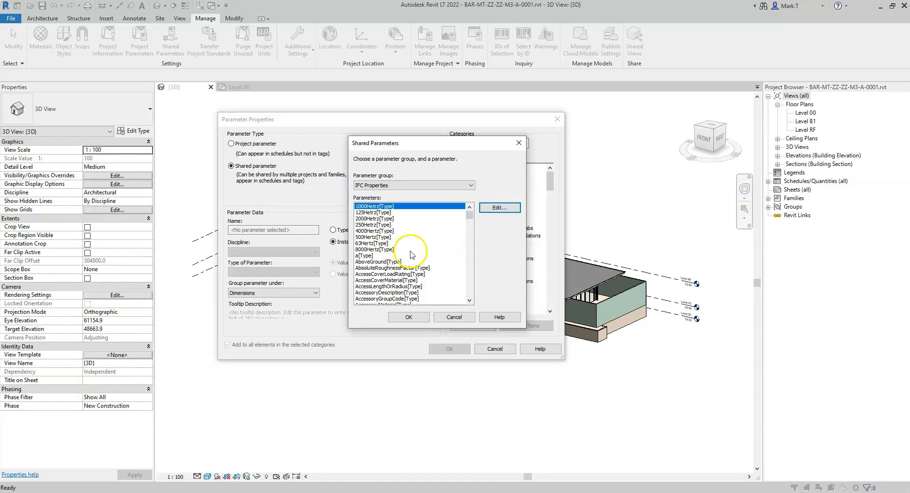
Choose IfcExportAs[Type] from the IFC Properties group as the shared parameter
left_click(433, 231)
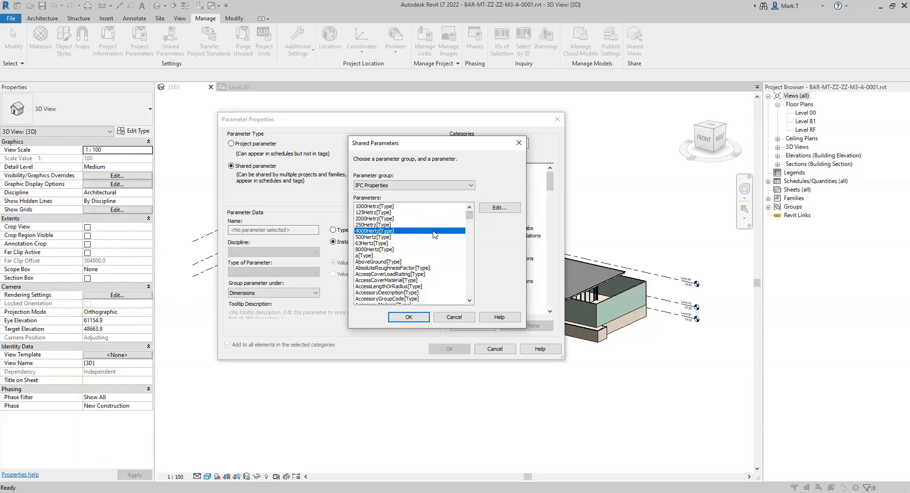
type("ifc")
left_click(470, 245)
left_click_drag(470, 245, 471, 246)
scroll(405, 248, "up", 5)
scroll(401, 252, "up", 6)
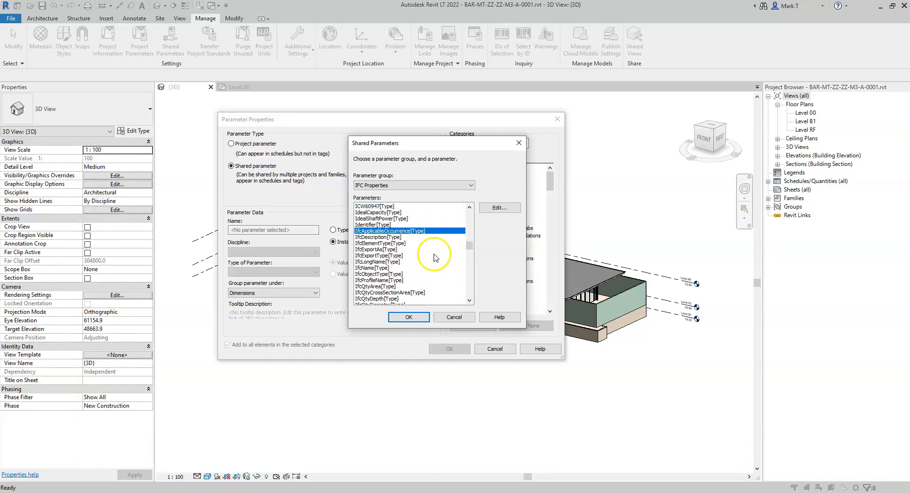
left_click(374, 250)
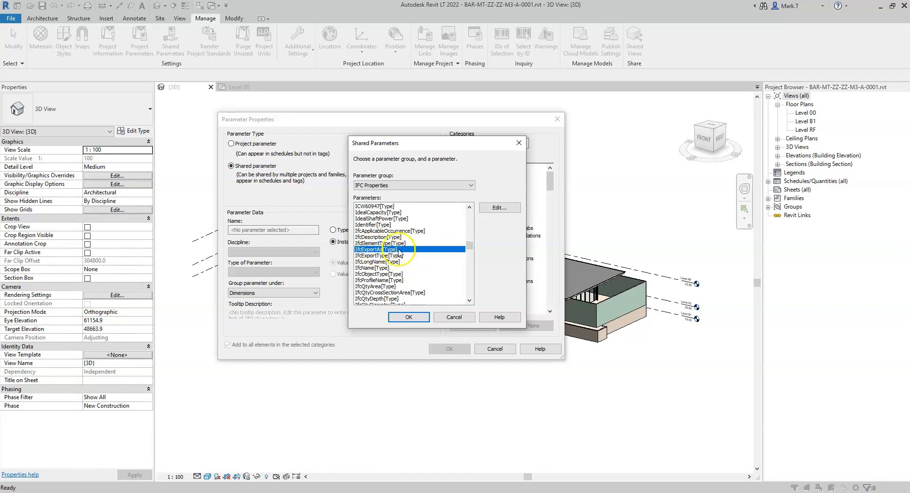
left_click(403, 256)
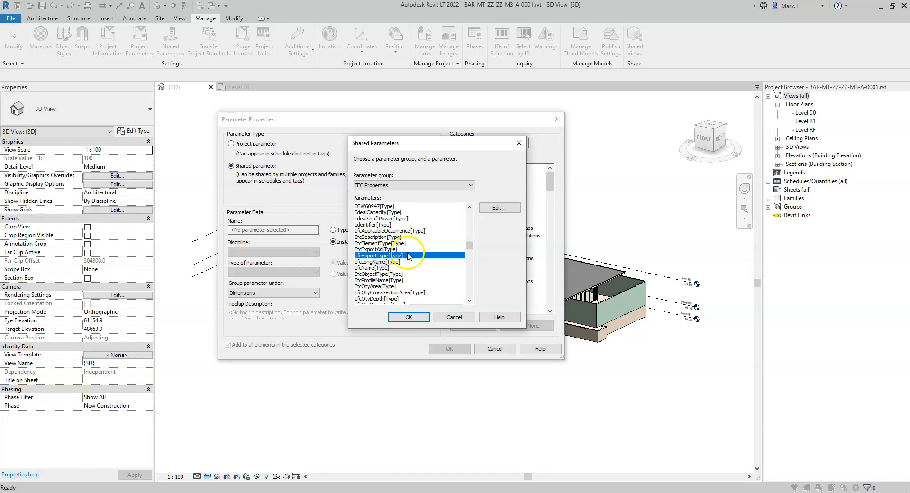
left_click(380, 250)
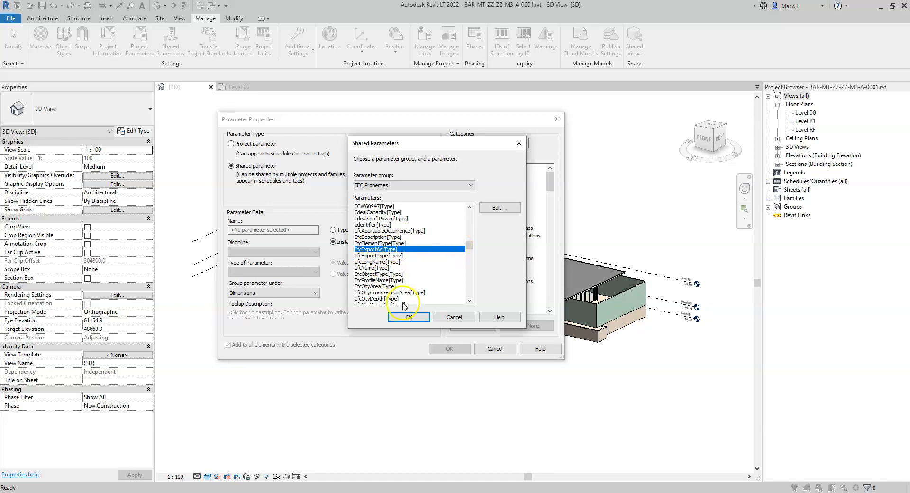
left_click(409, 317)
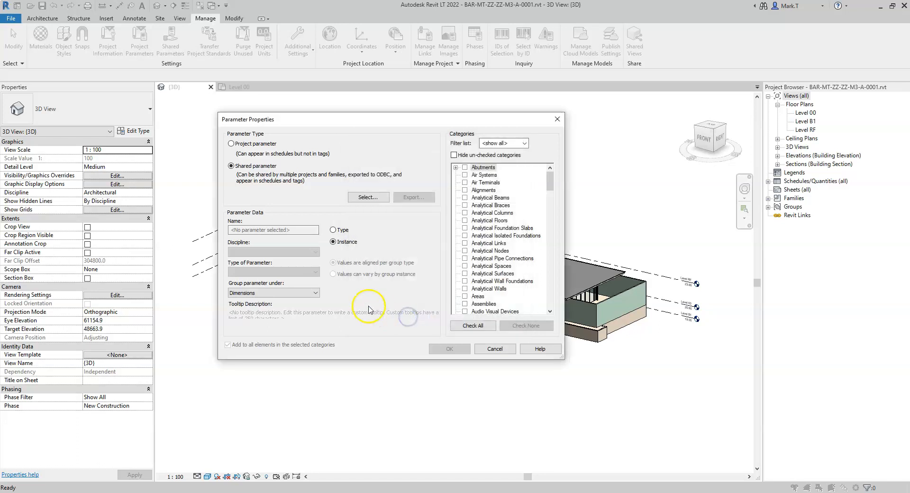
Make IfcExportAs[Type] a type parameter grouped under IFC Parameters, assign it to the Floors category and accept it
key("alt+Tab")
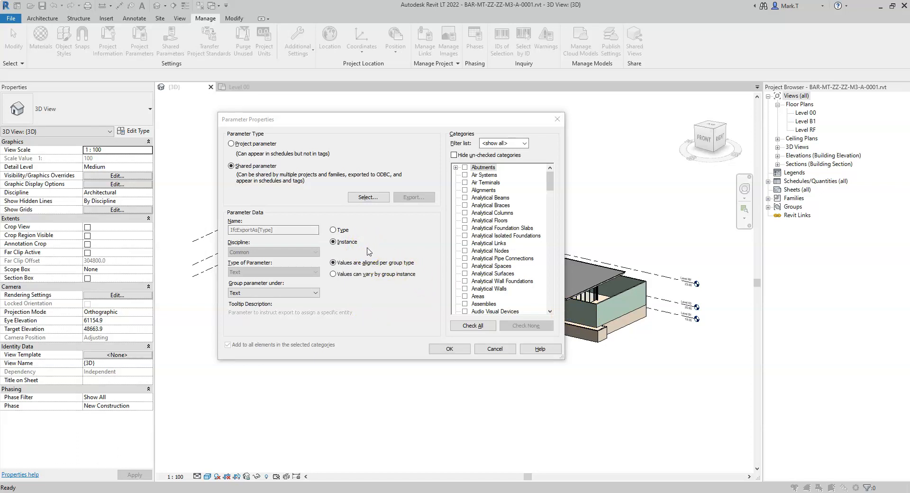
left_click(335, 232)
left_click(335, 231)
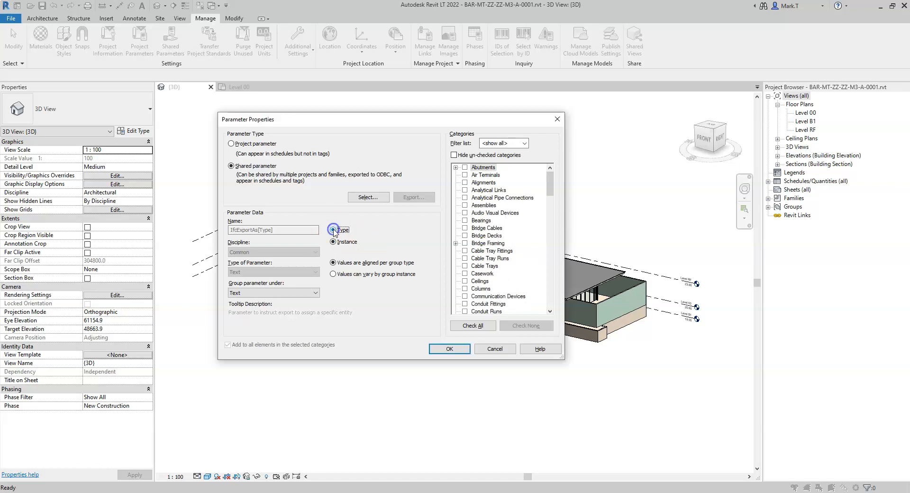
left_click(309, 294)
key("i")
key("f")
key("Return")
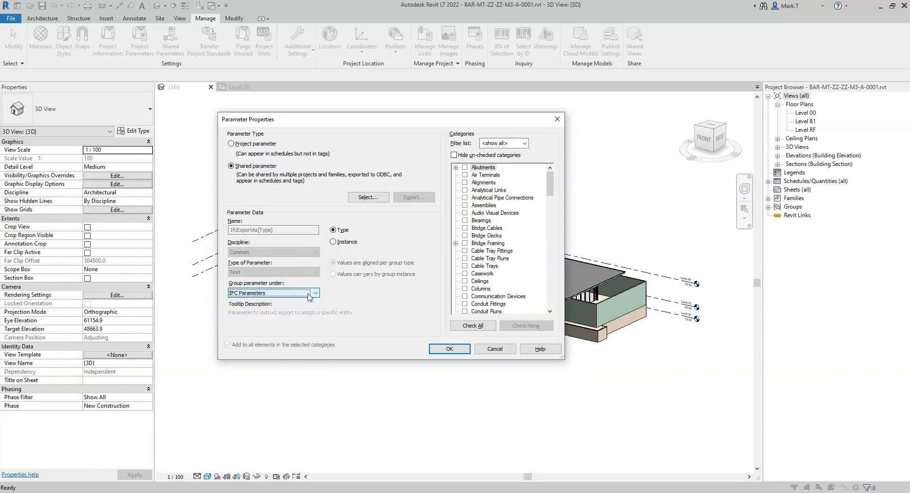
left_click_drag(549, 190, 545, 221)
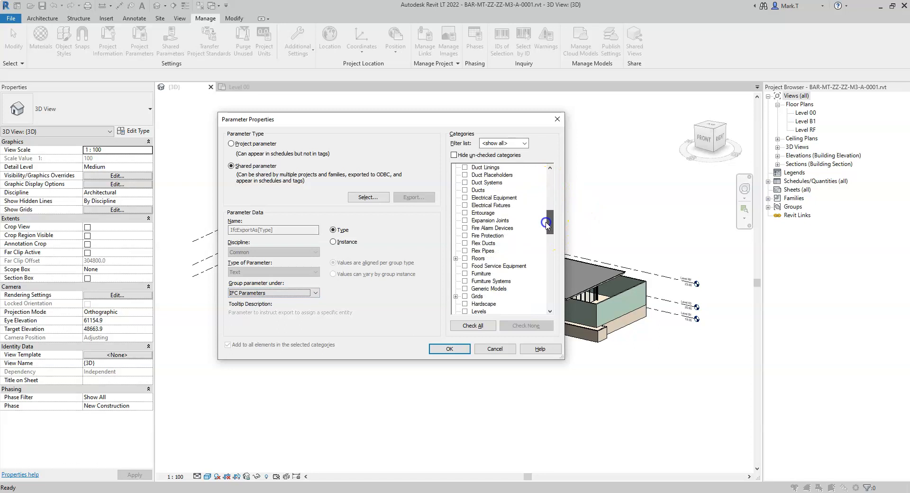
left_click(465, 258)
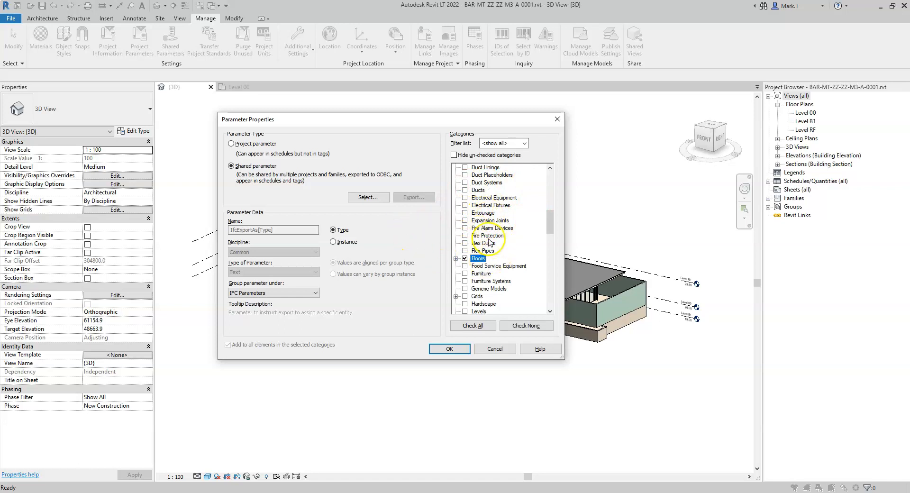
left_click(448, 348)
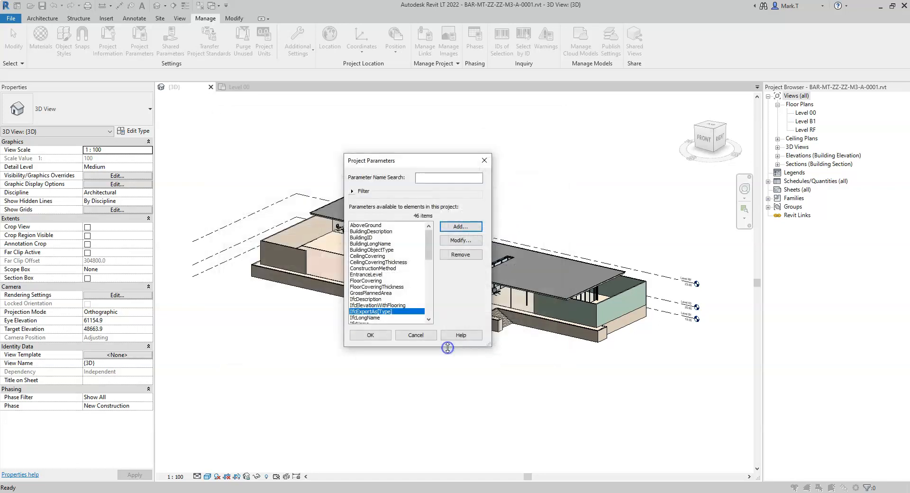
Start another project parameter of the shared type and choose IfcExportType[Type] for it
left_click(457, 230)
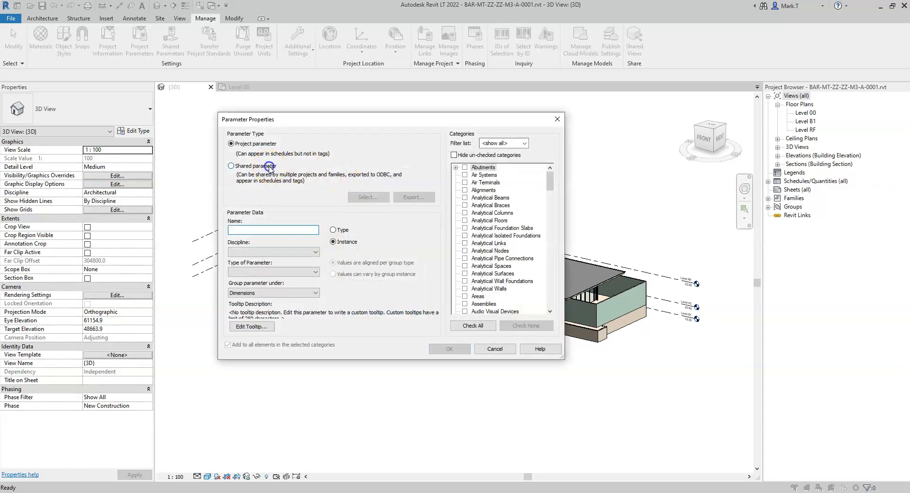
left_click(265, 166)
left_click(369, 197)
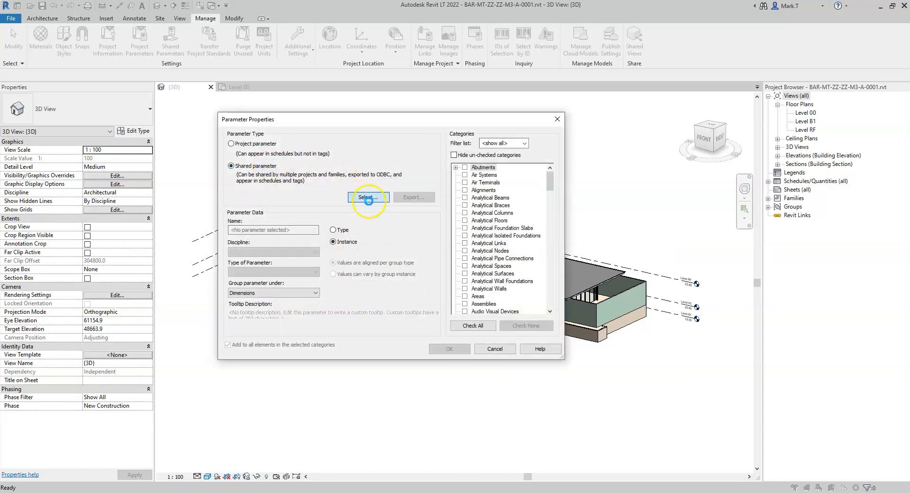
left_click(378, 243)
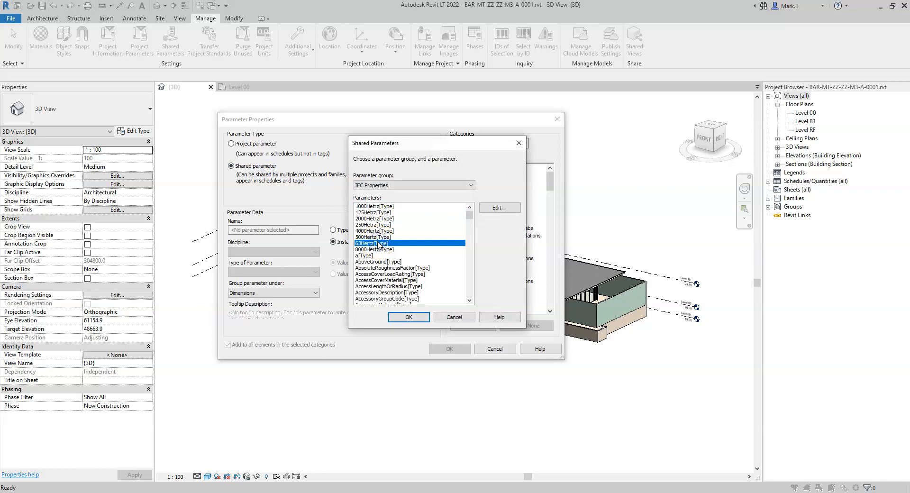
type("ifce")
scroll(382, 251, "down", 1)
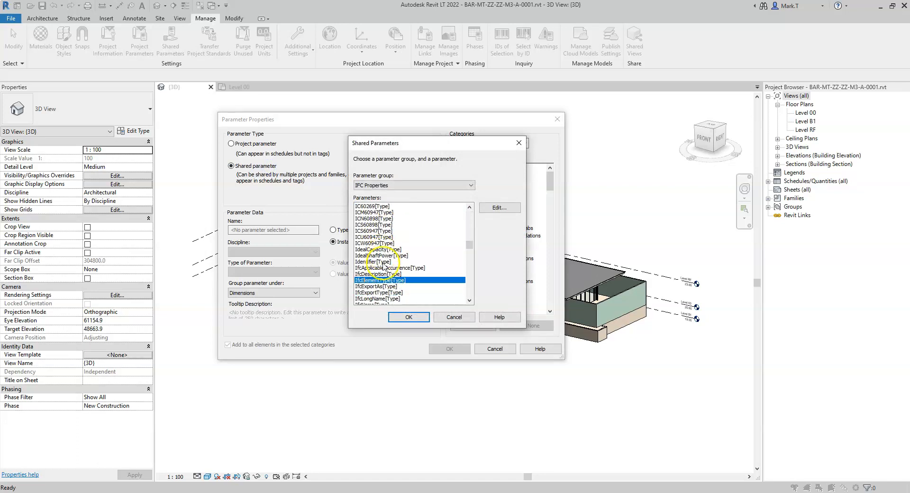
left_click(377, 292)
left_click(410, 318)
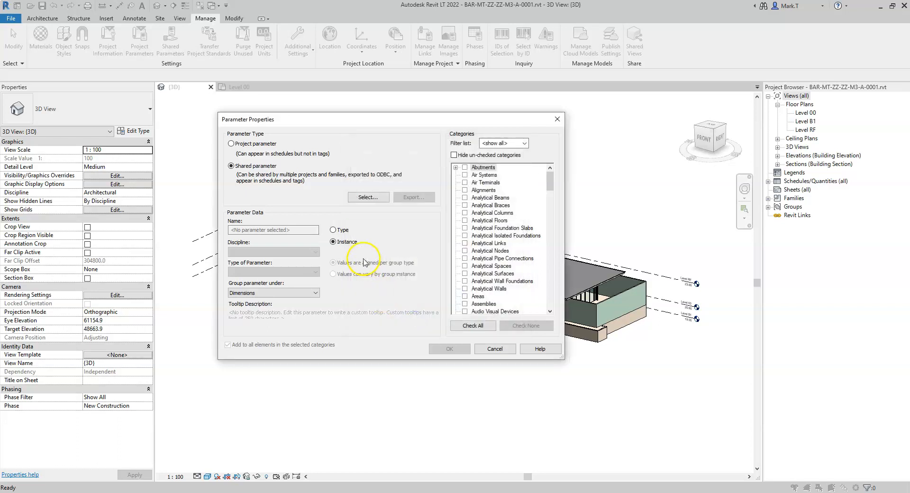
Make IfcExportType[Type] a type parameter under IFC Parameters for the Floors category, and accept the project parameters
left_click(333, 230)
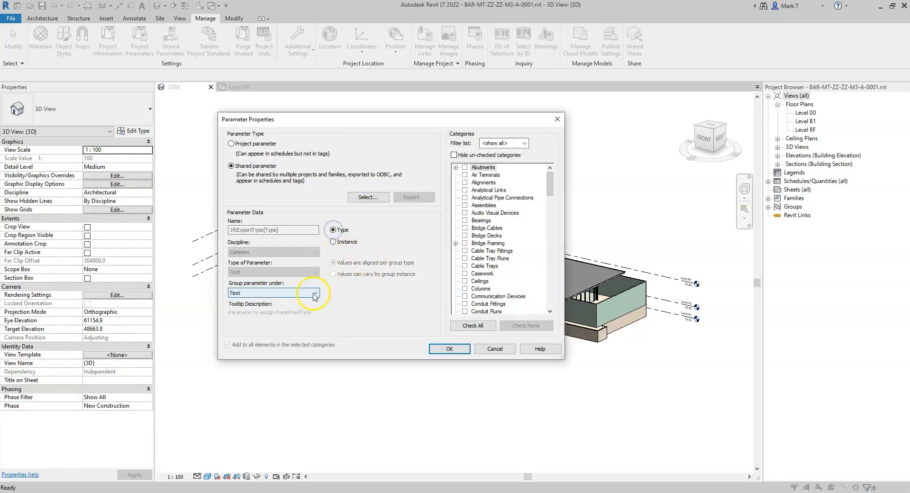
left_click(313, 294)
left_click(247, 333)
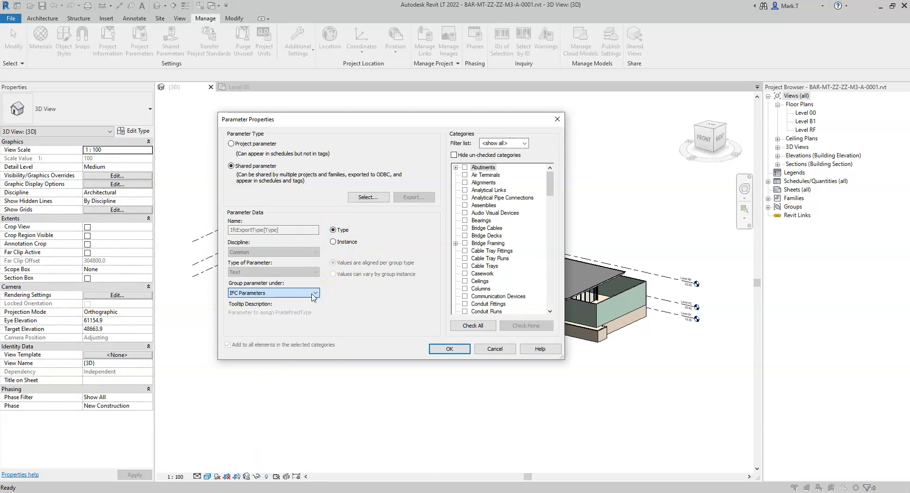
left_click(553, 180)
left_click_drag(553, 180, 542, 225)
left_click(465, 228)
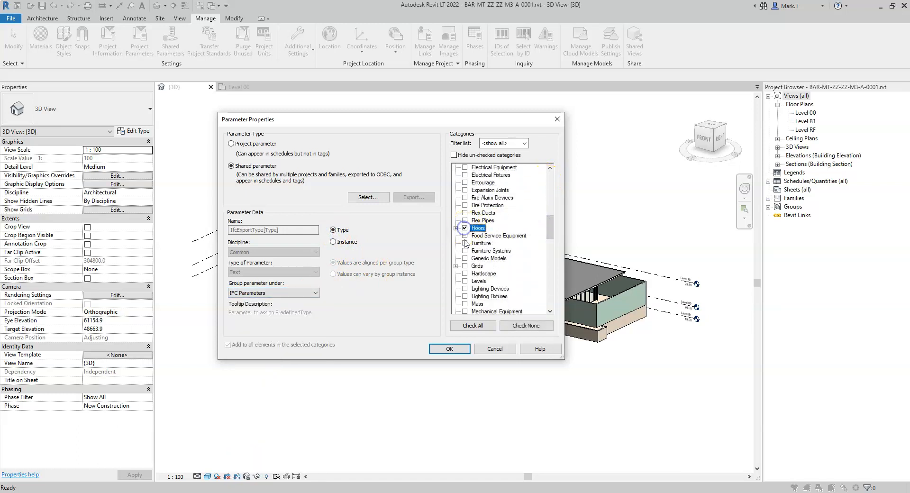
left_click(454, 349)
left_click(383, 338)
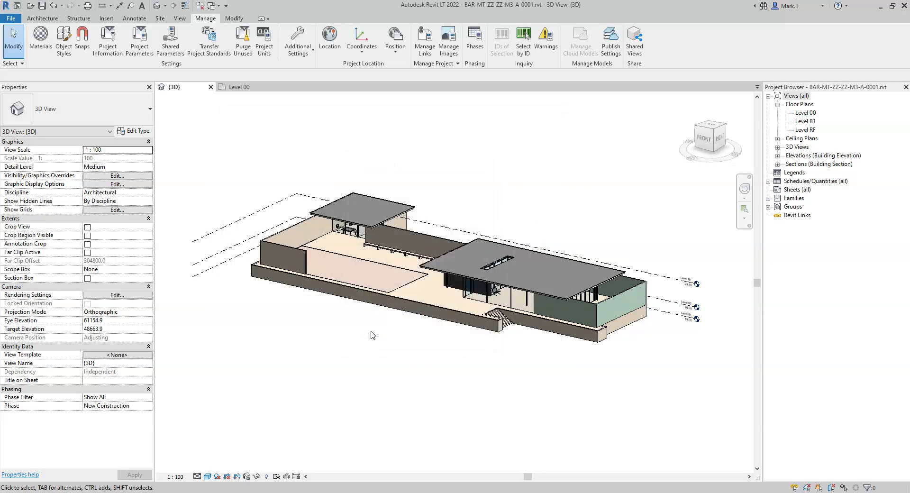
Set IfcExportAs[Type] to IfcCoveringType in the type properties of the MT_Floor_FL02_Ext_50mm_Travertine floor
left_click(414, 299)
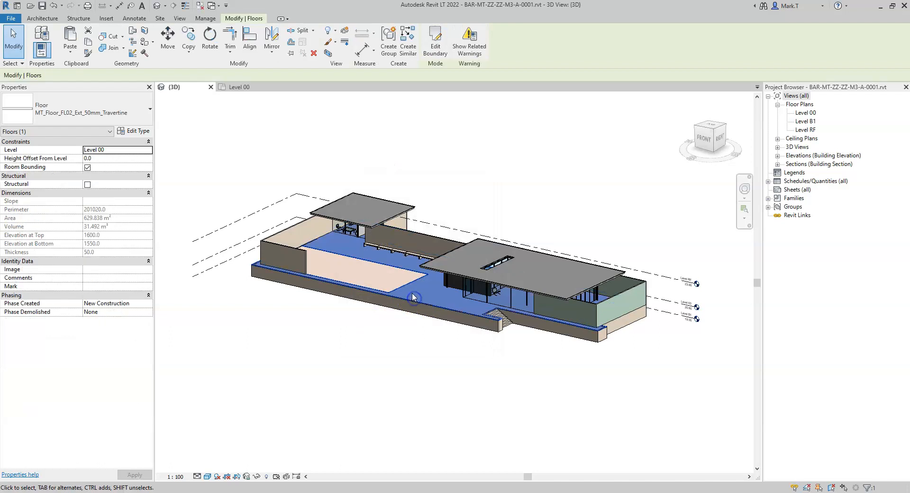
left_click(137, 131)
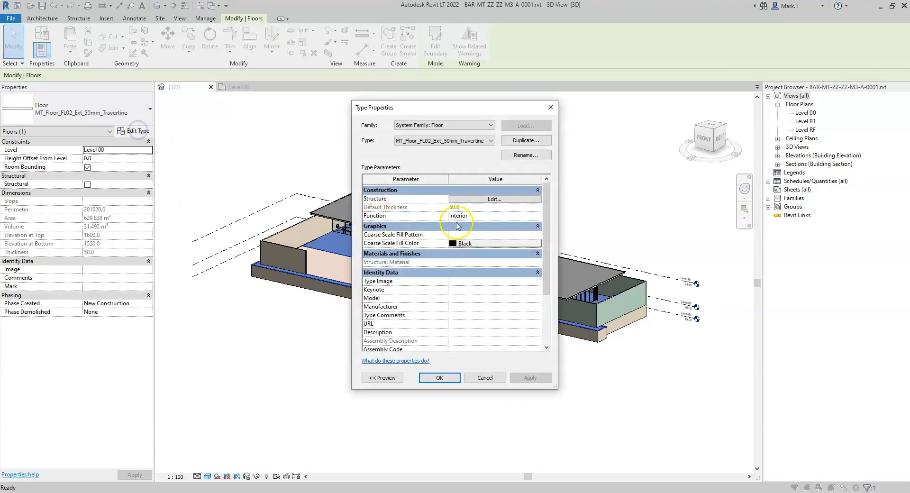
left_click_drag(545, 203, 546, 270)
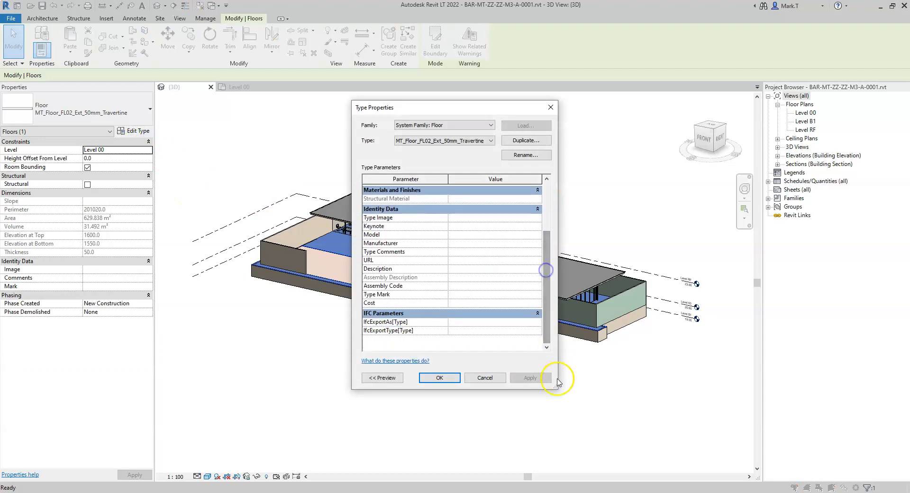
left_click_drag(557, 382, 590, 406)
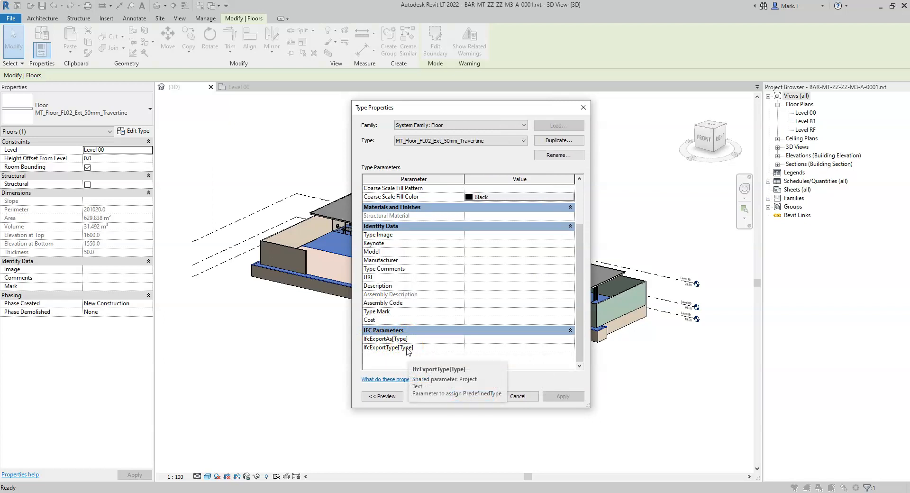
left_click(479, 341)
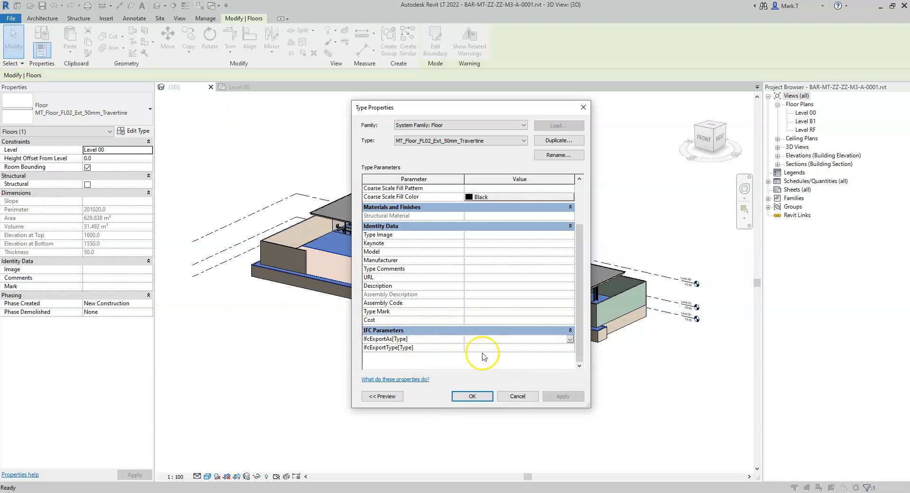
type("IfcCoveringType")
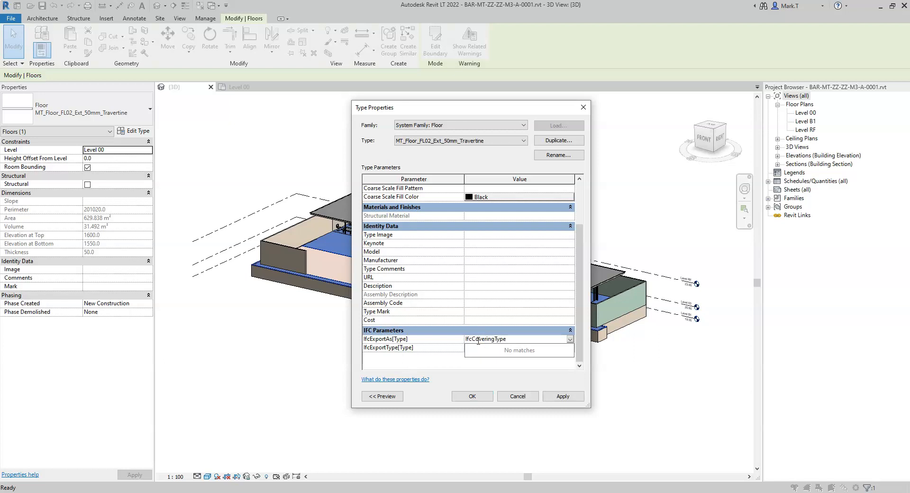
key("Return")
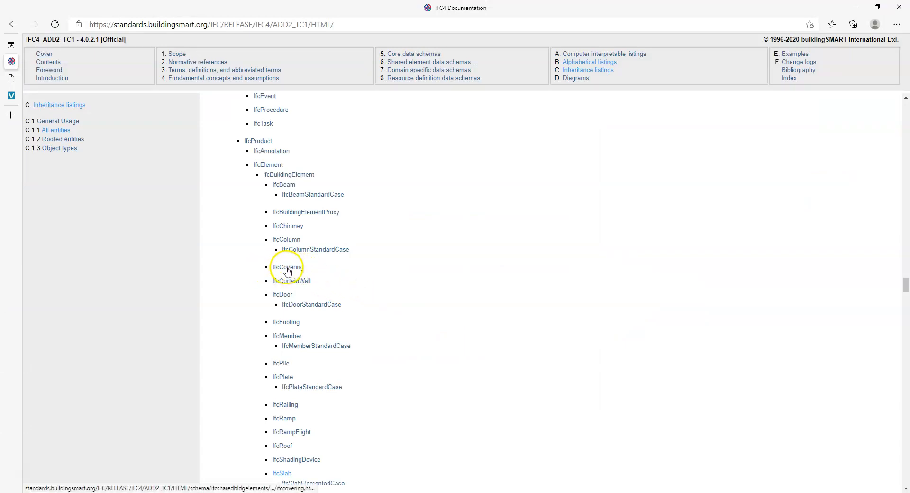
In the browser's IFC4 documentation, look up the IfcCovering entity and the predefined types in IfcCoveringTypeEnum
left_click(287, 269)
scroll(303, 284, "down", 6)
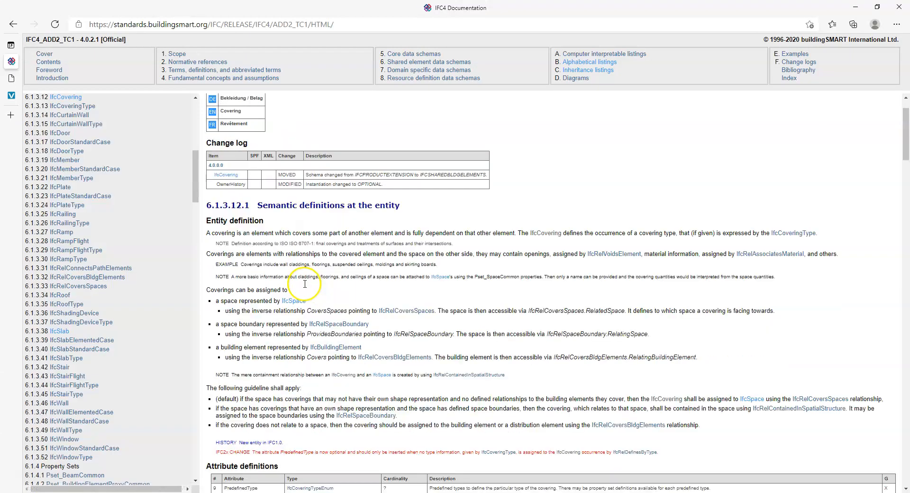
scroll(306, 287, "down", 2)
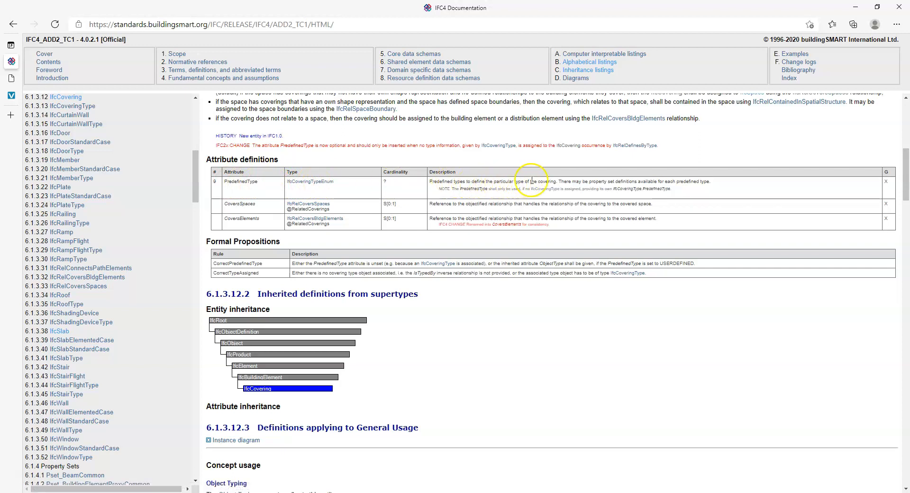
left_click(313, 185)
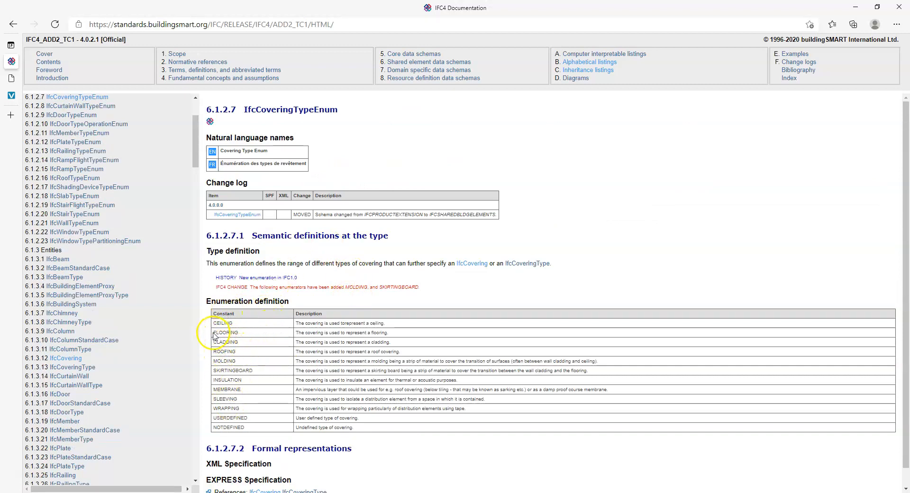
left_click(241, 333)
left_click(531, 273)
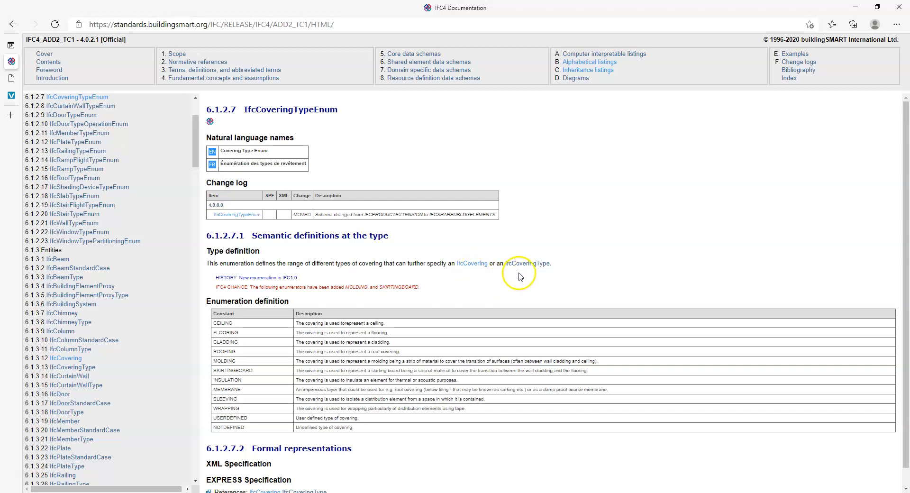
Back in Revit, set the travertine floor type's IfcExportType[Type] to FLOORING
key("alt+Tab")
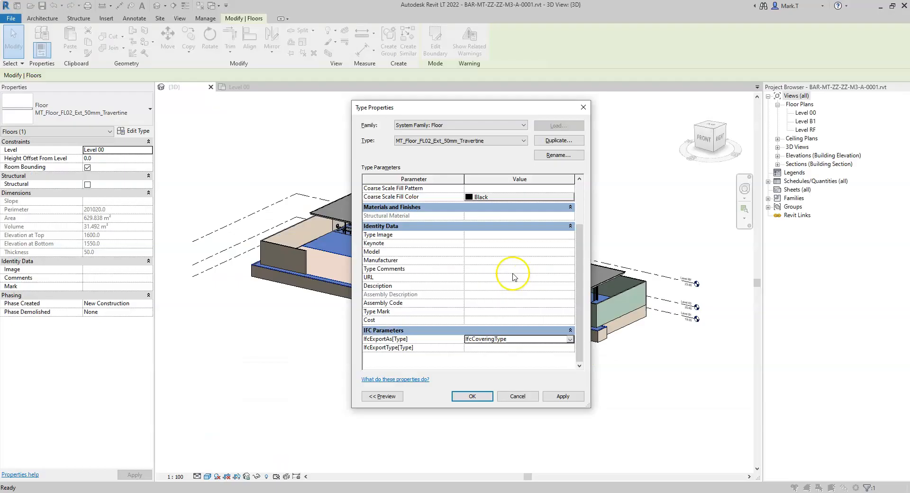
left_click(476, 348)
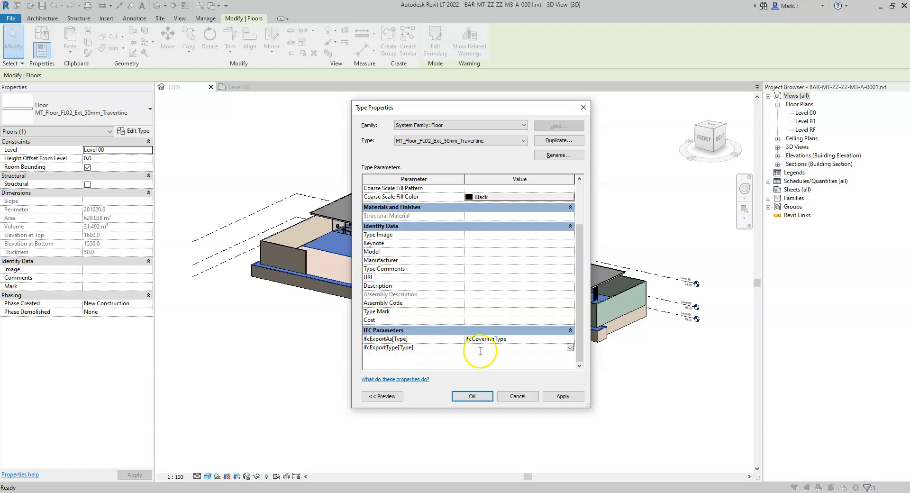
type("FLOORING")
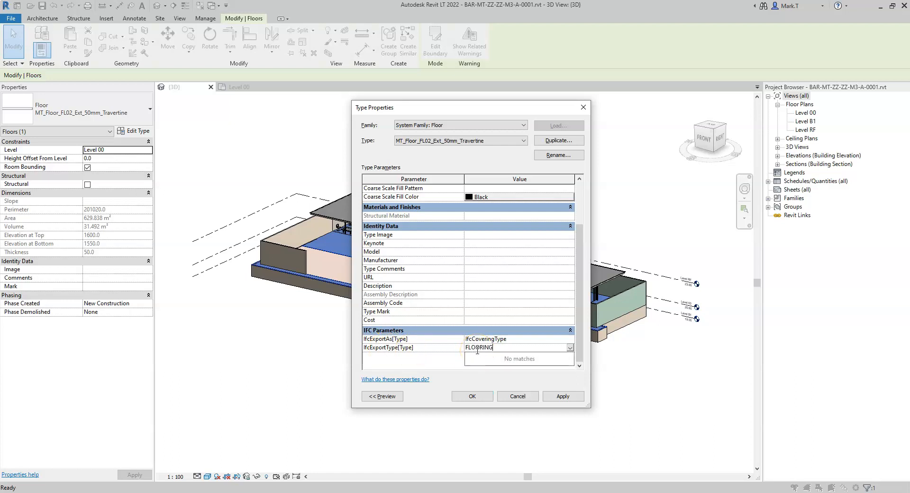
Accept the travertine floor's type properties, and inspect the exported floor covering in DDS-CAD Viewer
key("Return")
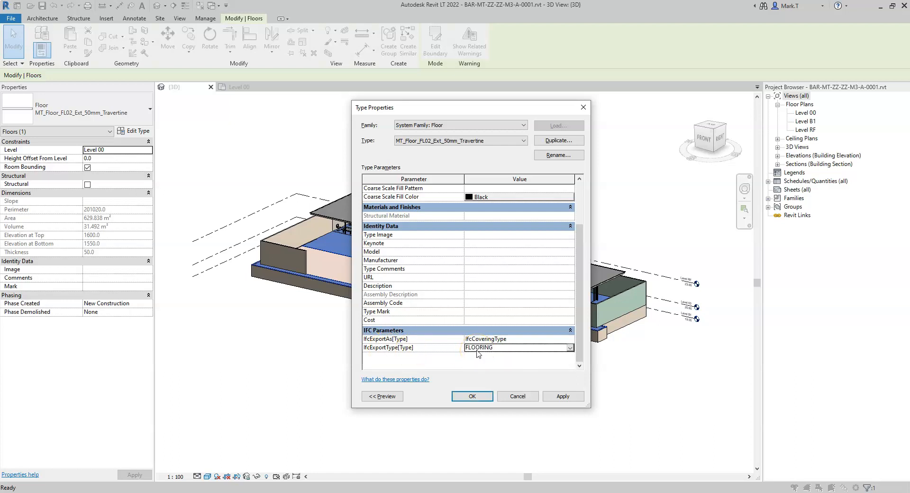
left_click(472, 396)
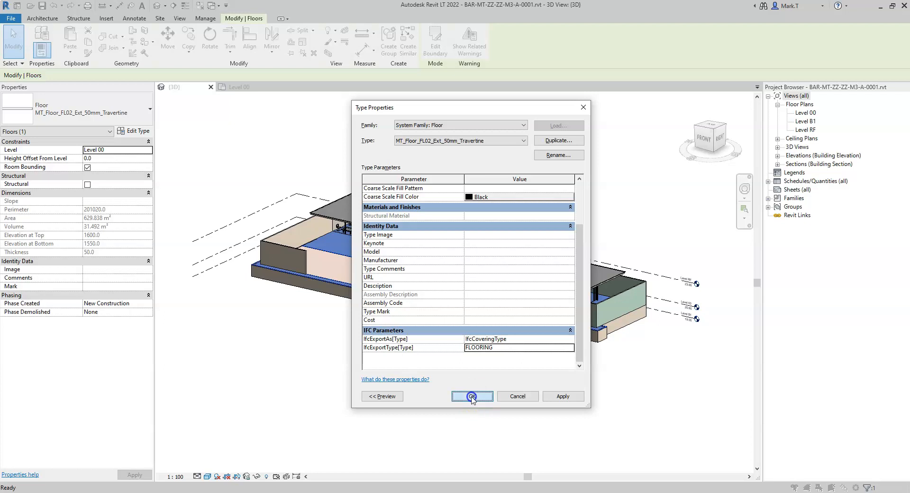
left_click(390, 348)
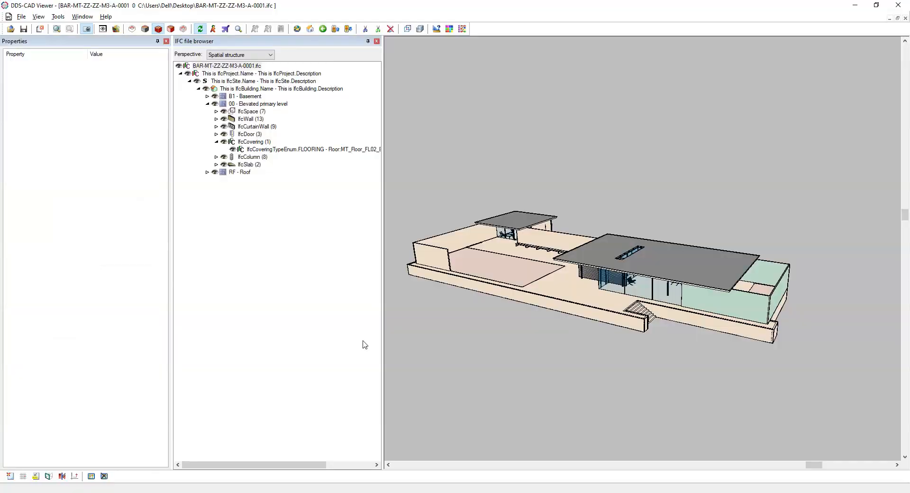
left_click(520, 296)
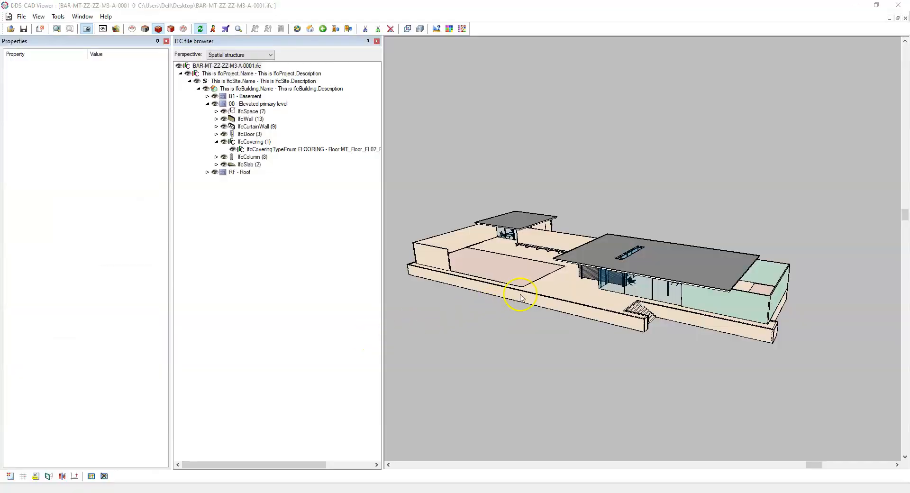
left_click(568, 286)
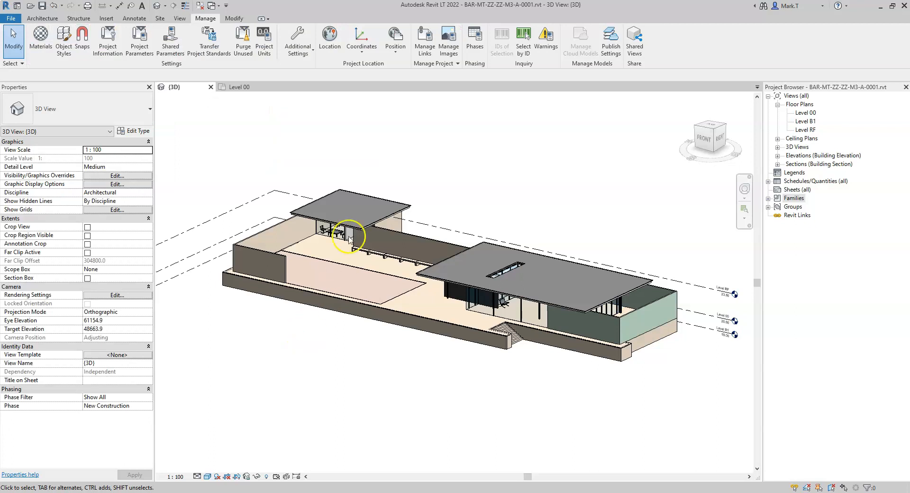
Back in Revit, set IfcExportAs[Type] to IfcCoveringType in the type properties of the smaller MT_Roof_RF01_Chrome_50mm roof
scroll(349, 218, "up", 2)
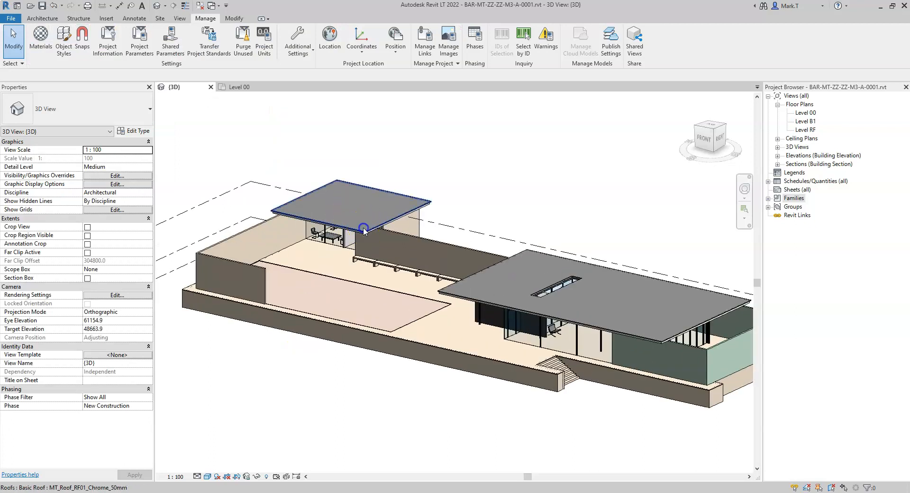
left_click(362, 230)
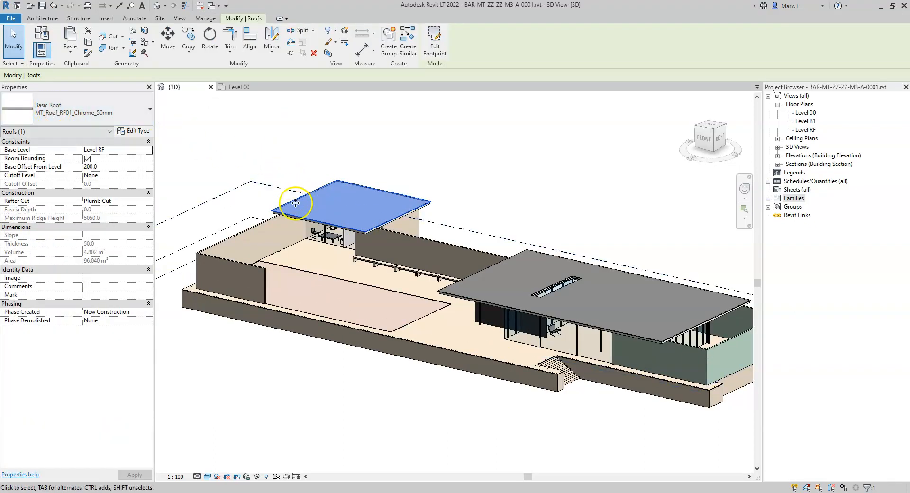
left_click(136, 132)
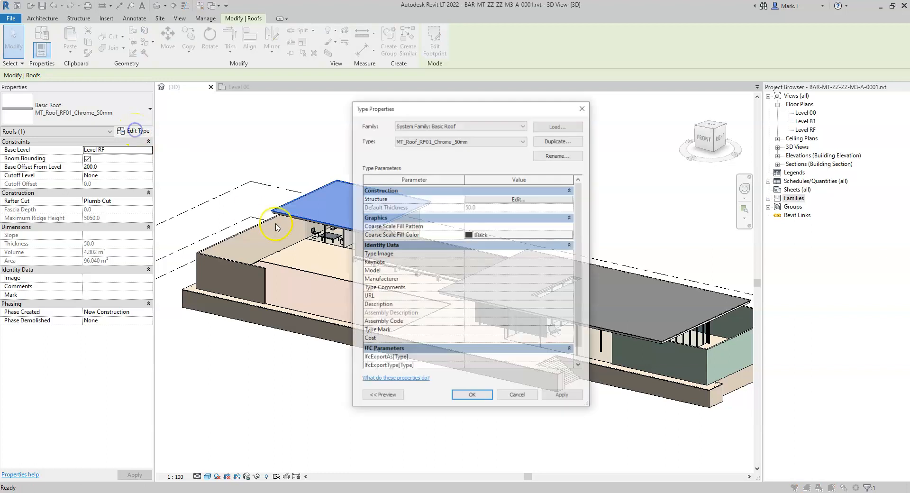
left_click_drag(578, 233, 578, 256)
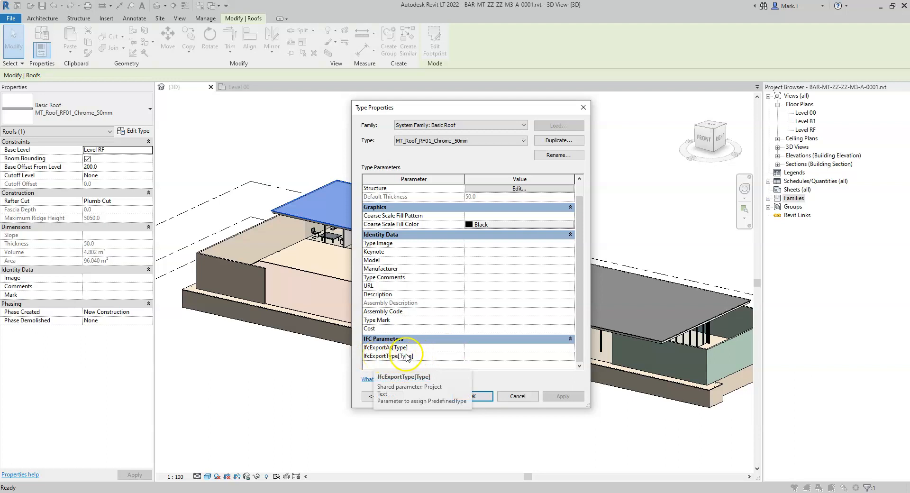
left_click(479, 347)
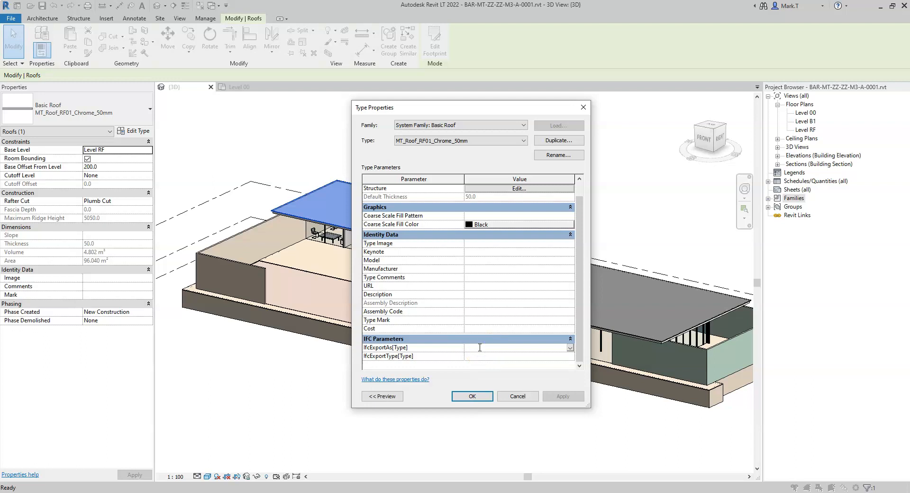
type("IfcCoveringType")
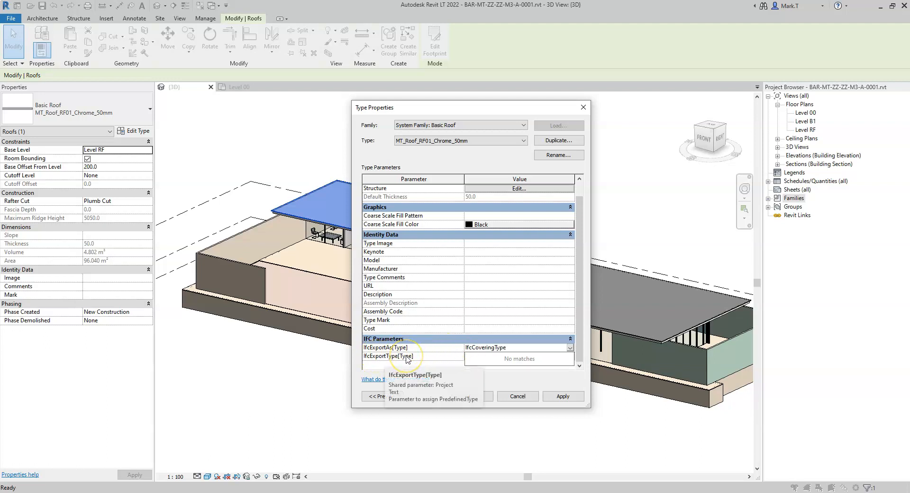
Extend the chrome roof type's IfcExportAs[Type] value to IfcCoveringType.ROOFING and accept the type properties
left_click(513, 347)
key("alt+Tab")
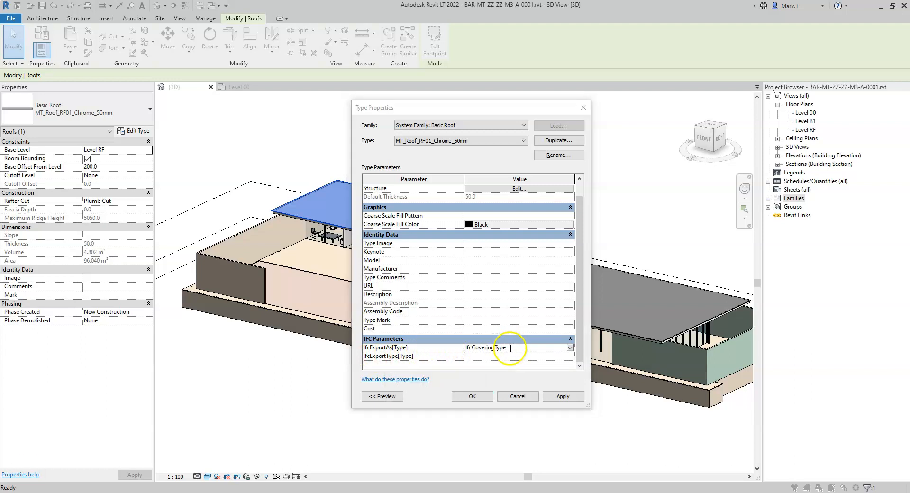
left_click(510, 347)
type(".ROOFIN")
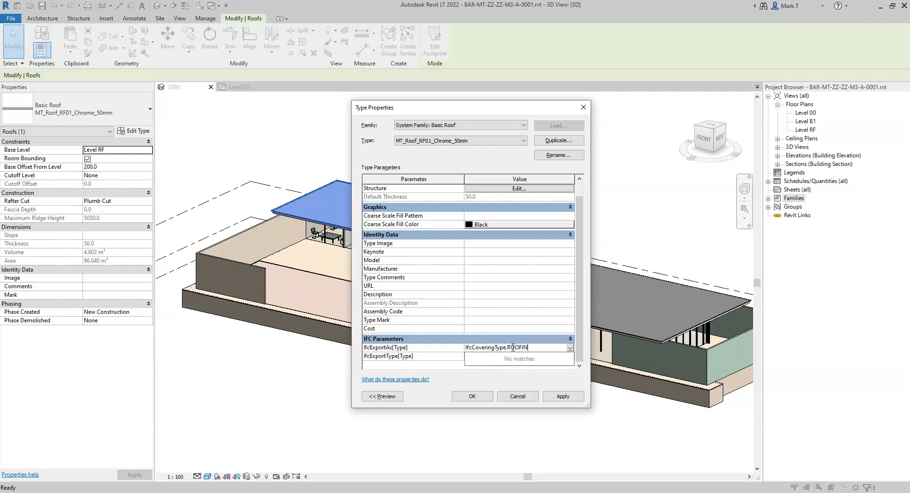
type("G")
key("Return")
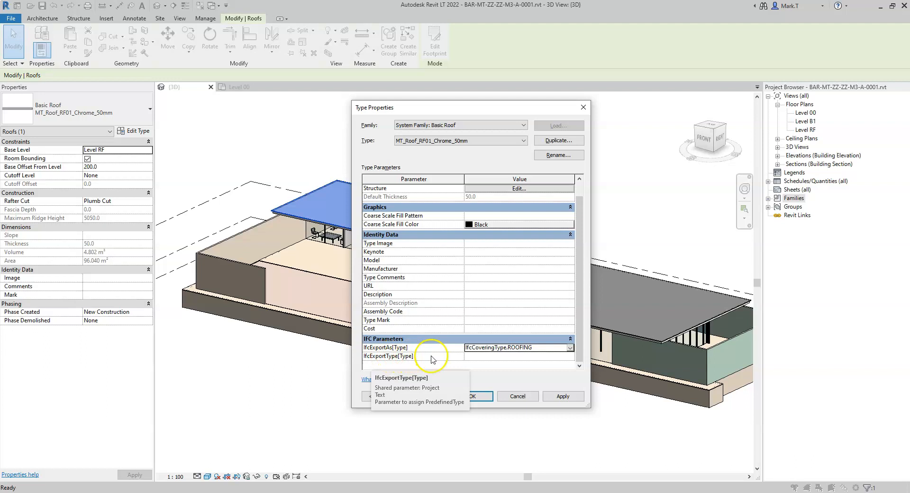
left_click(505, 347)
left_click(539, 347)
left_click(474, 396)
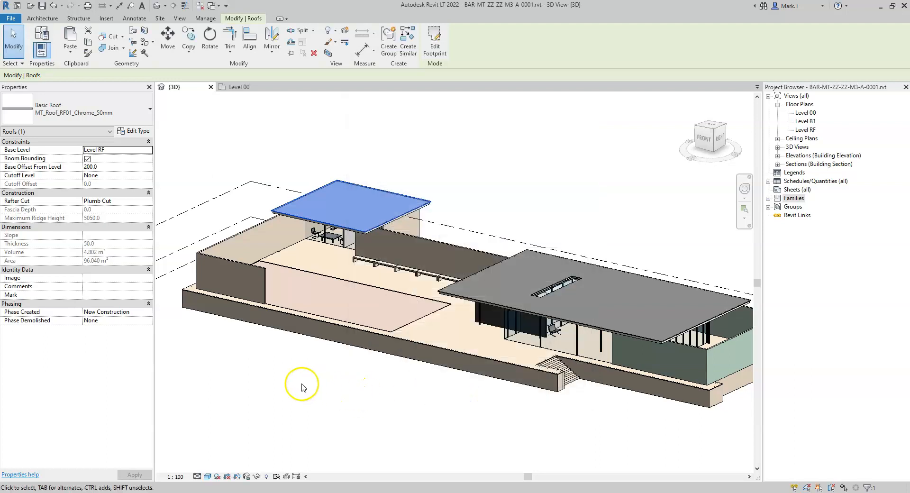
Check the IFC parameters in the type properties of the larger roof, close them and clear the selection
left_click(473, 294)
left_click(137, 131)
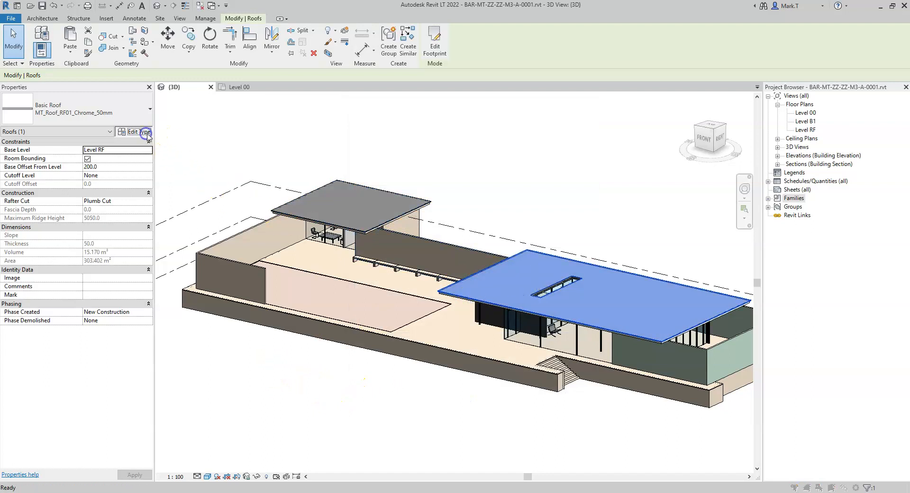
scroll(476, 281, "down", 1)
left_click(476, 397)
left_click(368, 388)
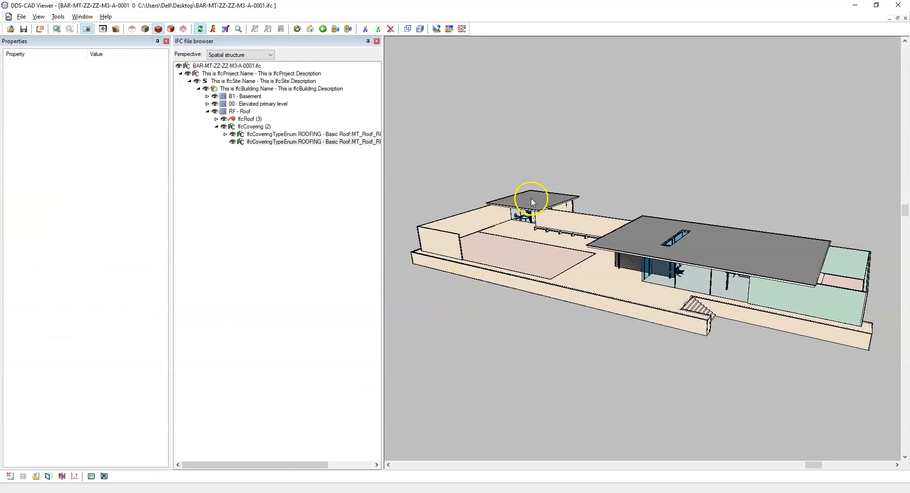
In DDS-CAD Viewer, select each exported roof and examine its IfcCovering class and predefined type
left_click(531, 200)
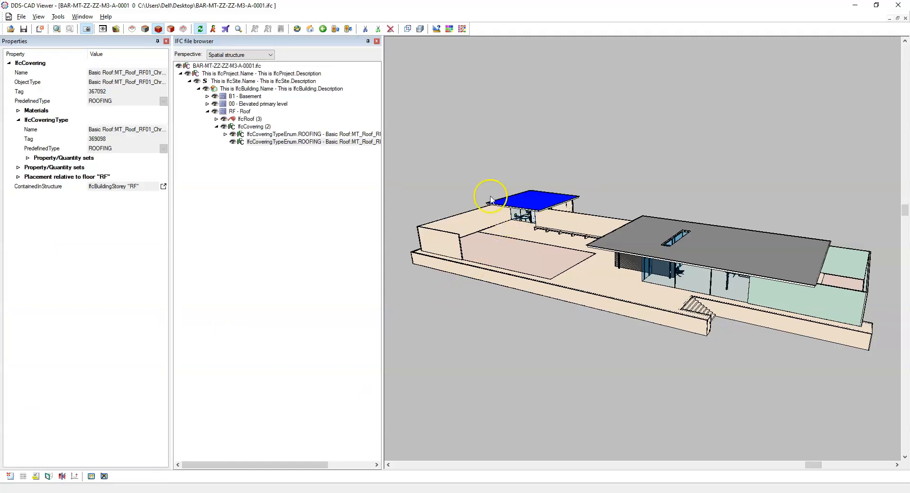
left_click(727, 260)
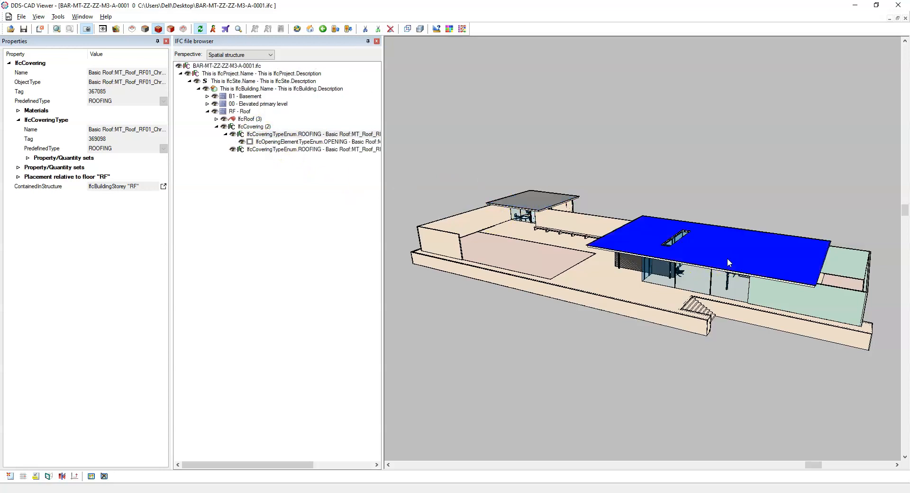
left_click(530, 202)
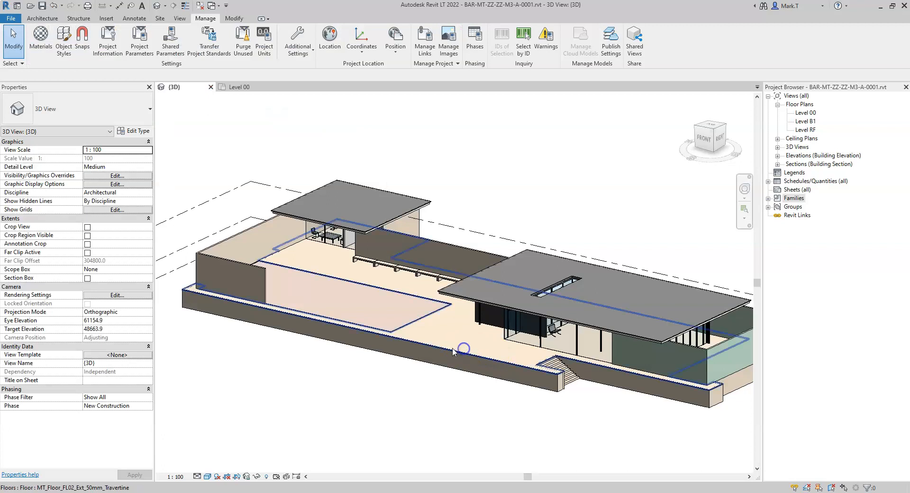
Back in Revit, cut FLOORING from IfcExportType[Type] in the type properties of the MT_Floor_FL02_Ext_50mm_Travertine floor
left_click(451, 348)
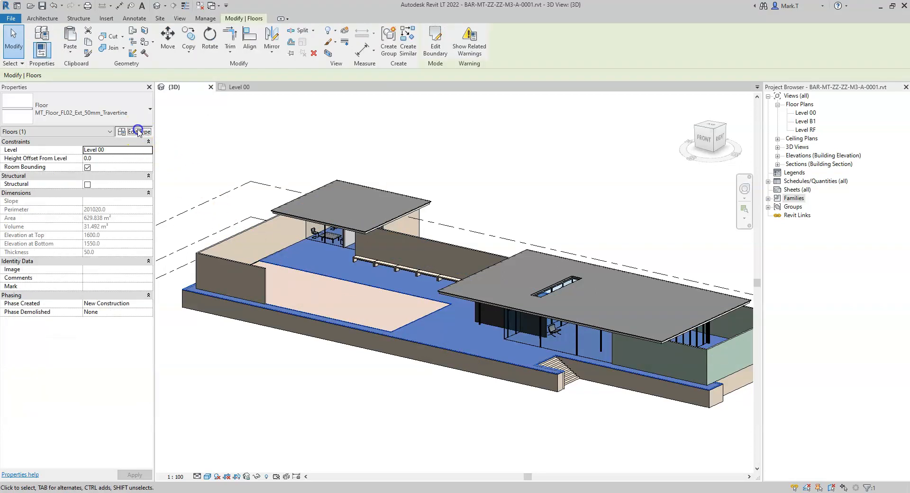
left_click(134, 131)
scroll(511, 306, "down", 2)
left_click(508, 349)
key("ctrl+c")
Extend the travertine floor type's IfcExportAs[Type] value to IfcCoveringType.FLOORING and accept the type properties
left_click(518, 339)
left_click(519, 339)
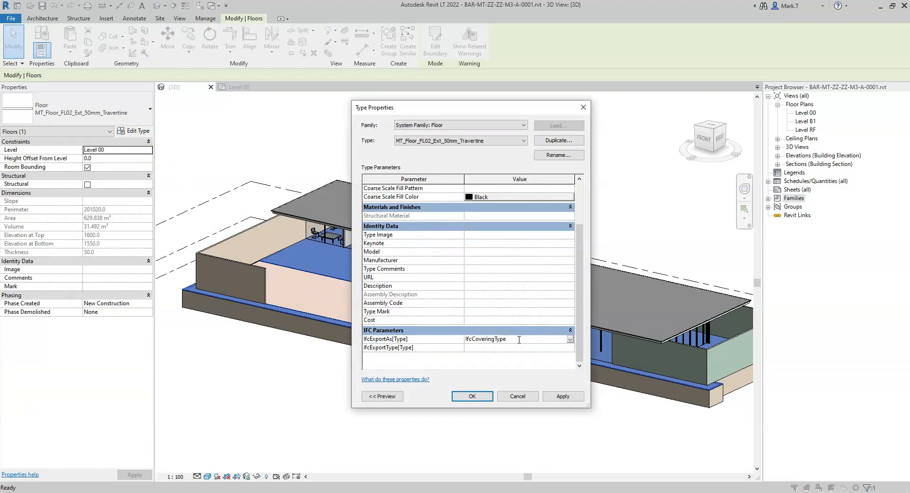
type(".")
key("ctrl+v")
left_click(466, 396)
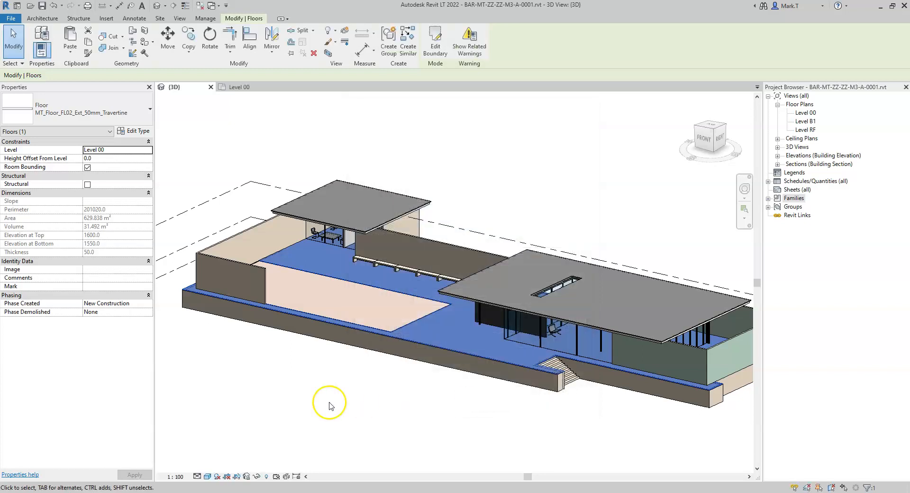
Clear the floor selection and examine the exported floor's IfcCoveringType name in DDS-CAD Viewer
left_click(329, 402)
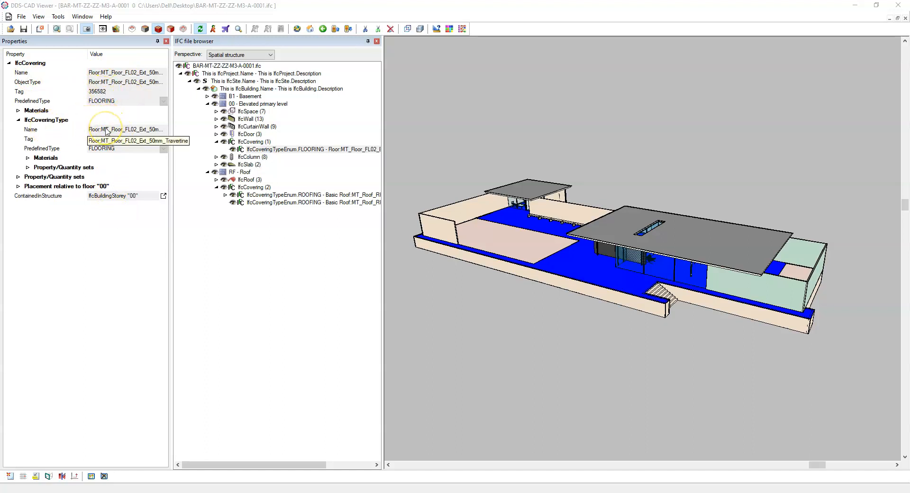
left_click(42, 129)
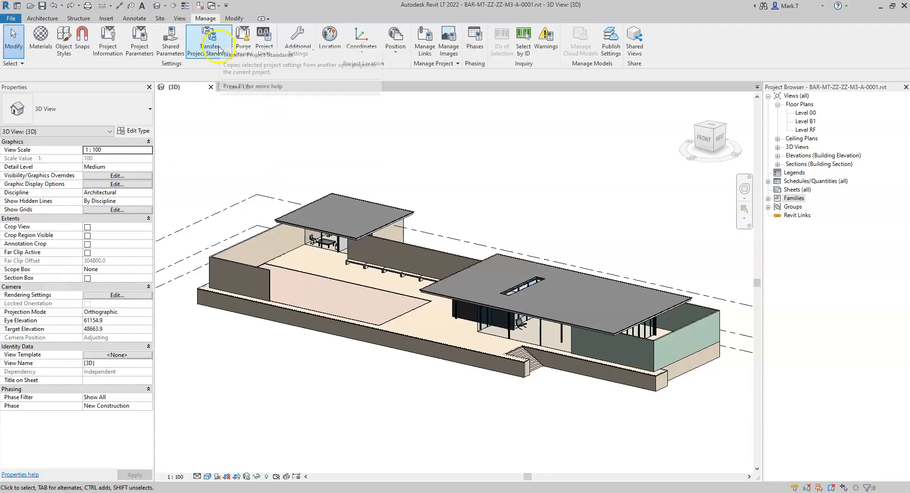
Back in Revit, start a new project parameter based on the shared parameter IfcName[Type] from the IFC Properties group
left_click(139, 46)
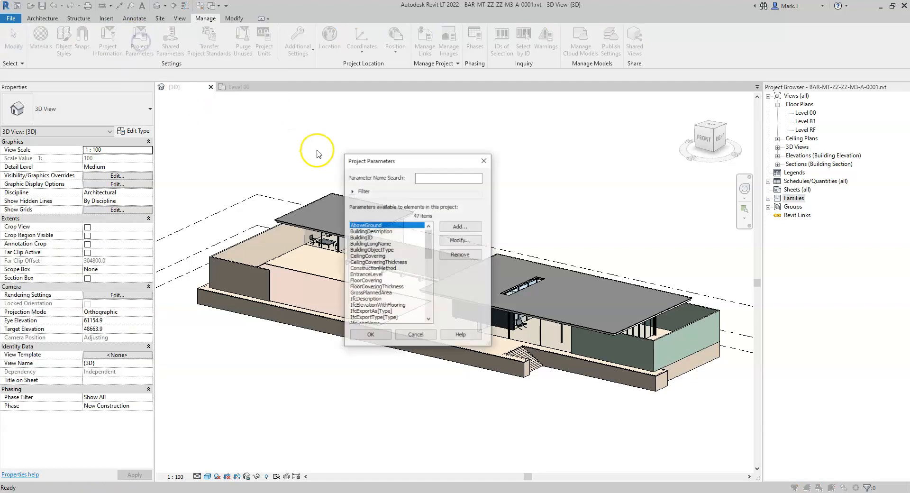
left_click(459, 227)
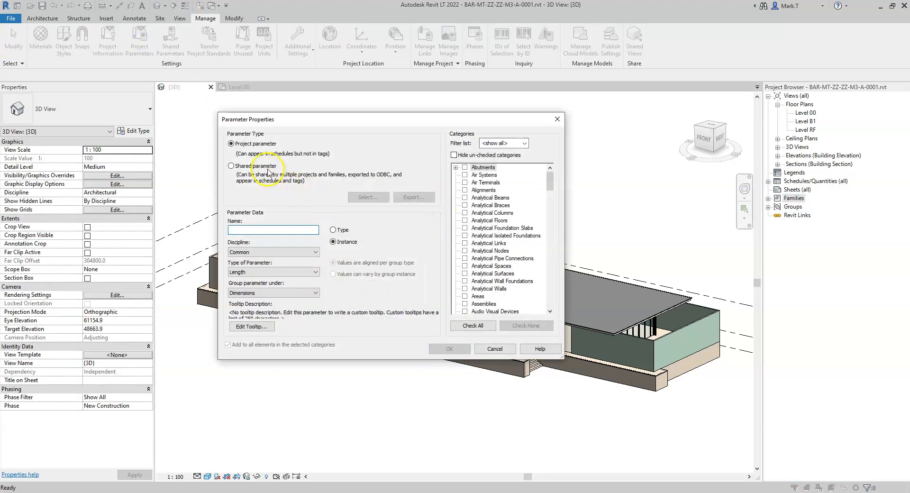
left_click(258, 165)
left_click(365, 198)
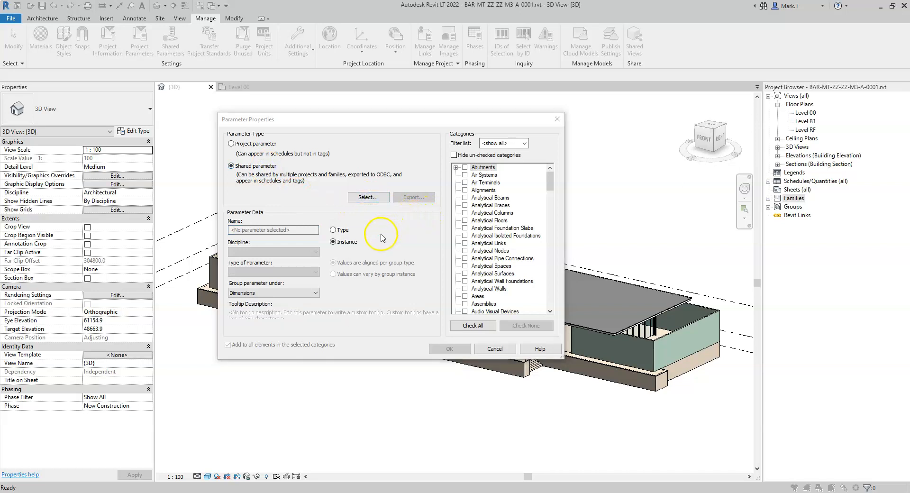
left_click(378, 237)
type("ifc")
scroll(408, 238, "down", 4)
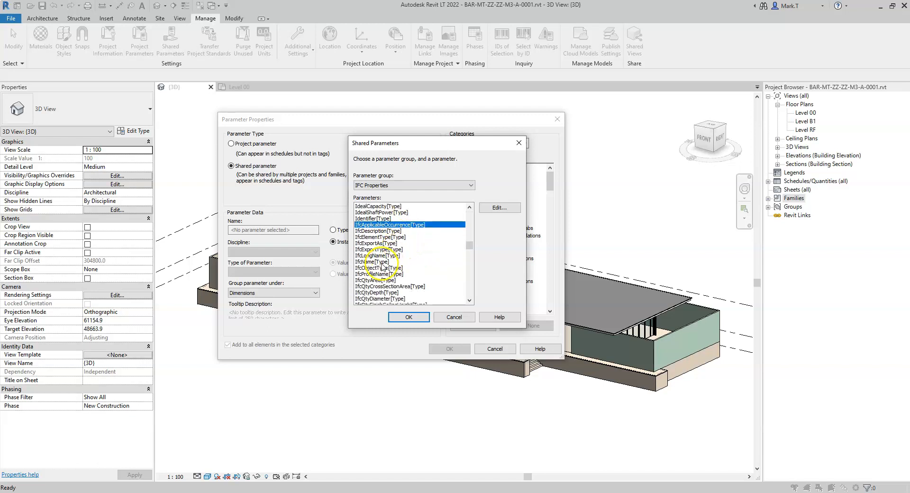
left_click(382, 262)
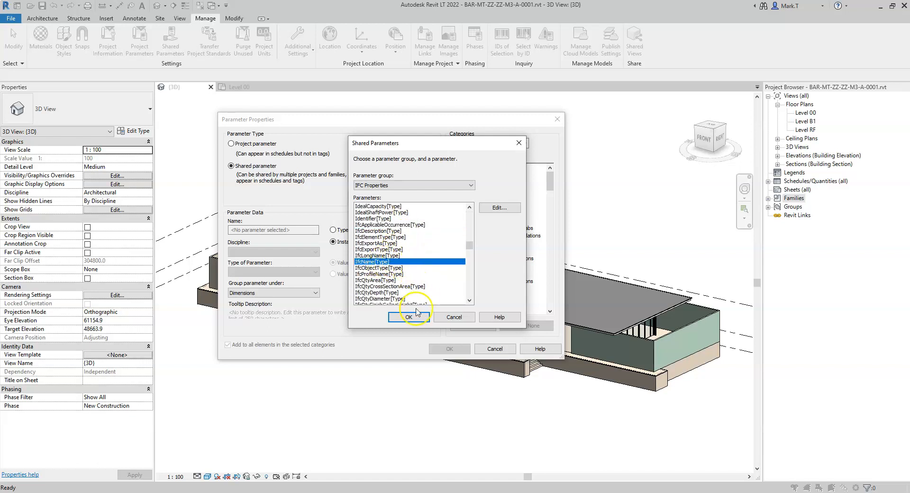
left_click(409, 317)
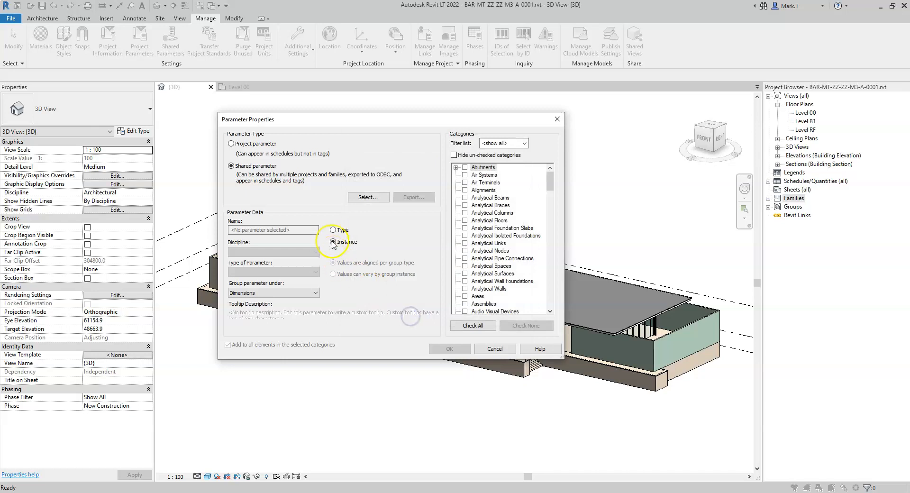
Make IfcName[Type] a type parameter and group it under IFC Parameters
left_click(334, 230)
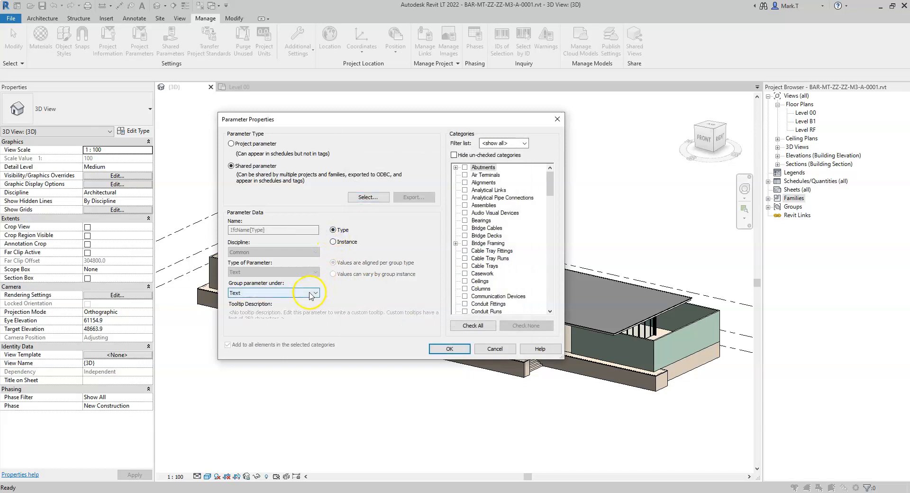
left_click(311, 293)
type("IFC")
left_click(310, 294)
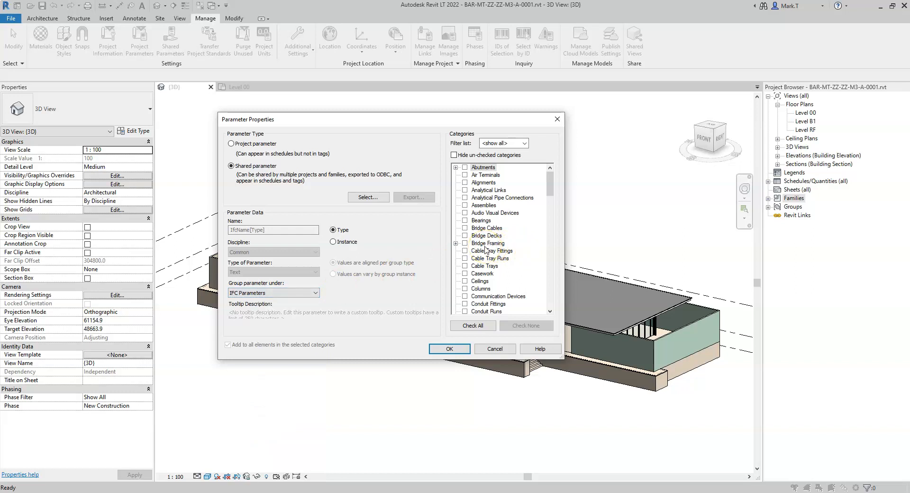
Apply the IfcName[Type] parameter to the Floors and Roofs categories and accept the project parameters
left_click_drag(550, 185, 551, 236)
left_click(465, 198)
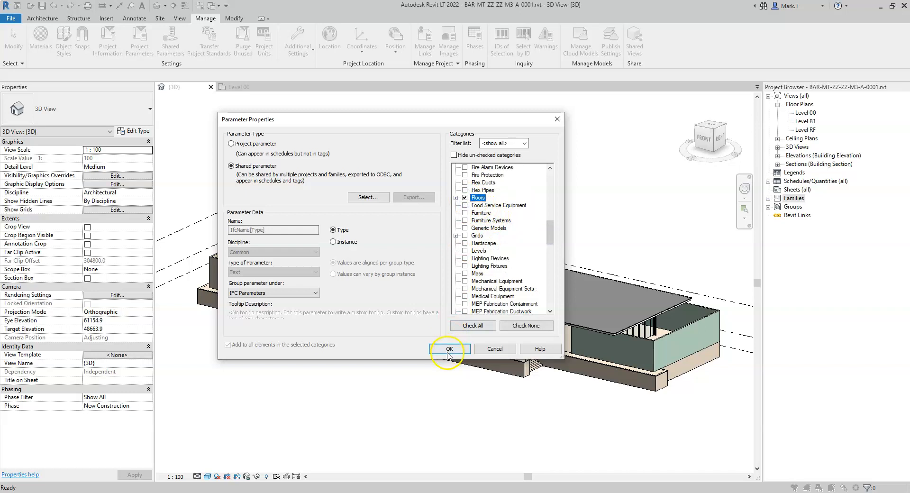
left_click_drag(548, 228, 549, 274)
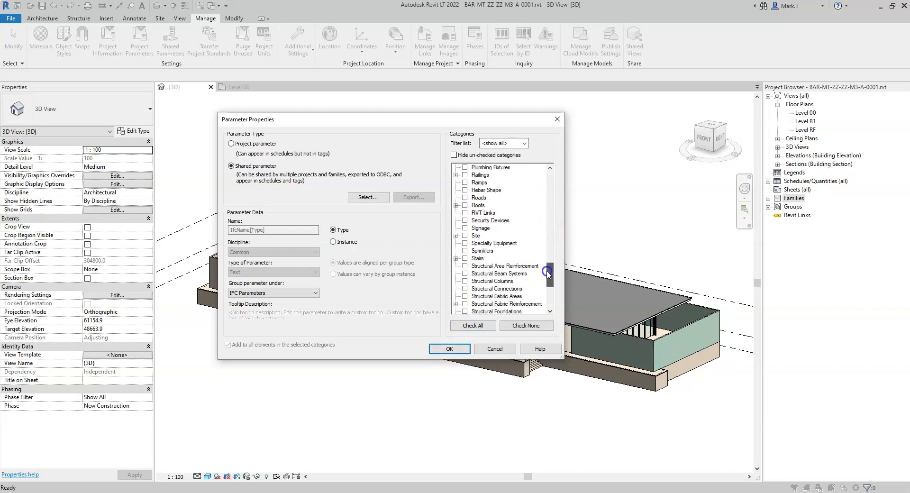
left_click(465, 205)
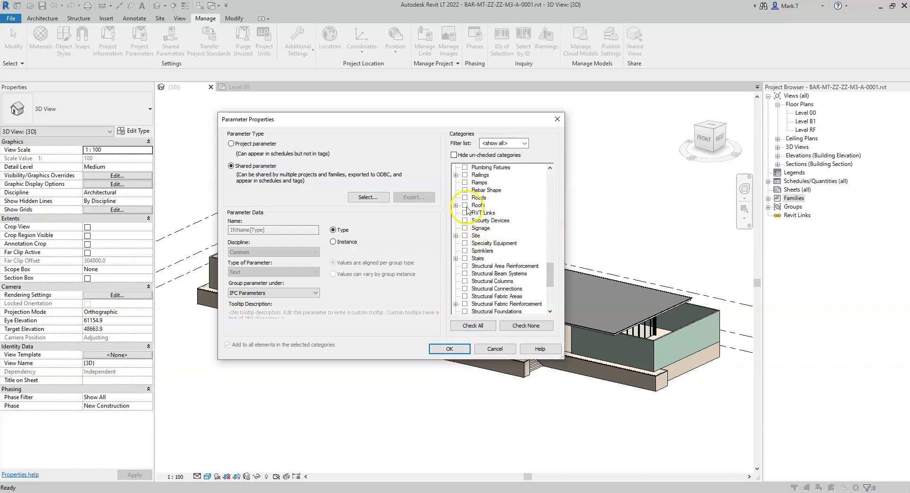
left_click(459, 346)
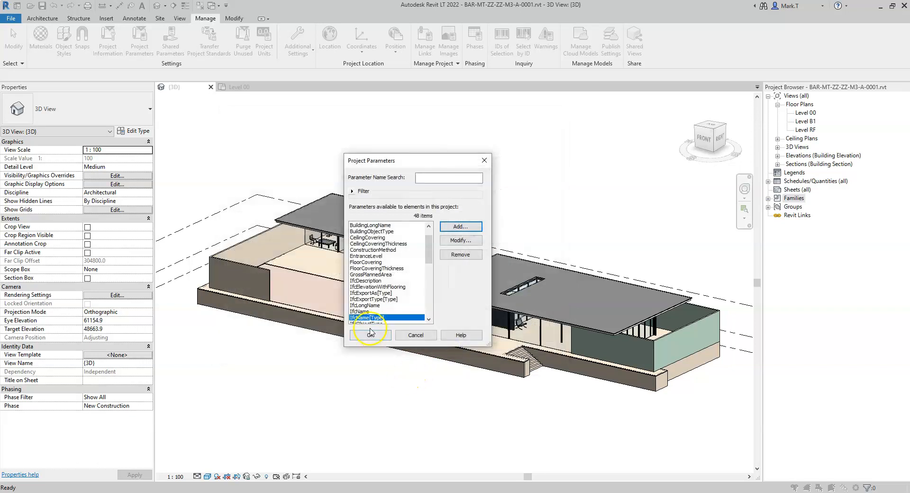
left_click(377, 337)
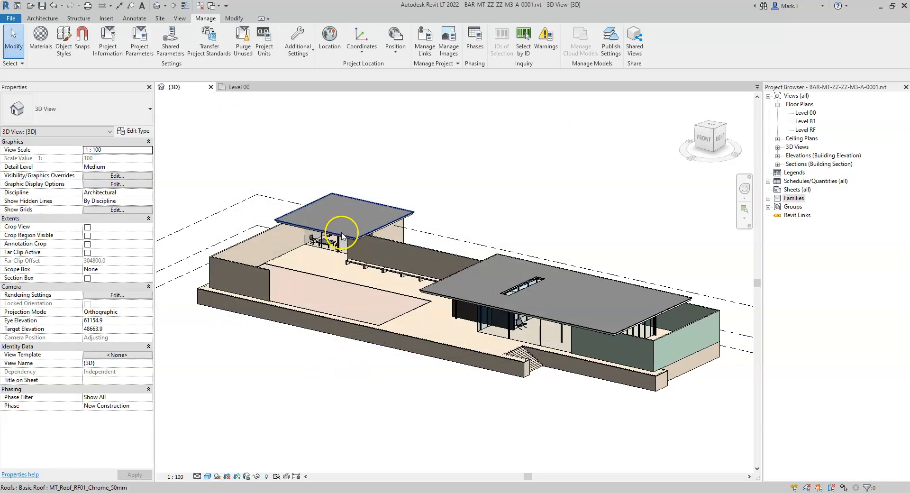
Set the Type Mark of the smaller roof's type, MT_Roof_RF01_Chrome_50mm, to RF01
left_click(342, 236)
left_click(138, 131)
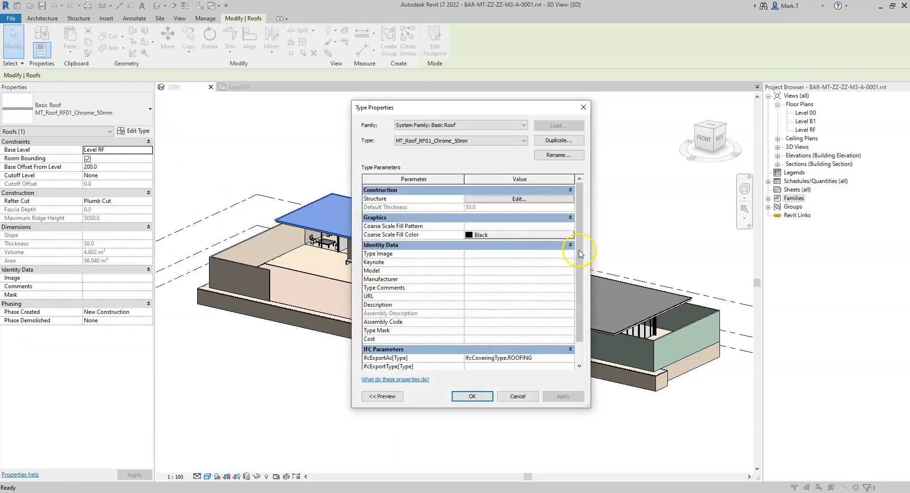
scroll(580, 254, "down", 1)
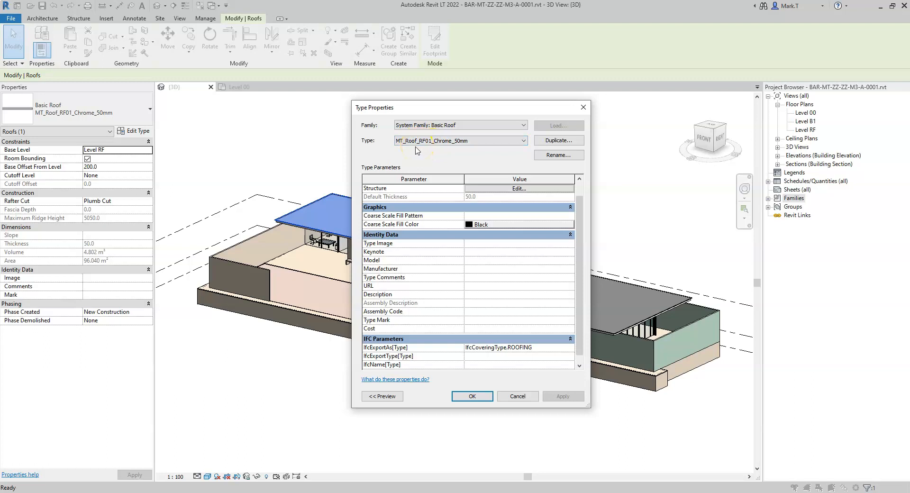
left_click(475, 320)
type("RF01")
scroll(478, 322, "down", 1)
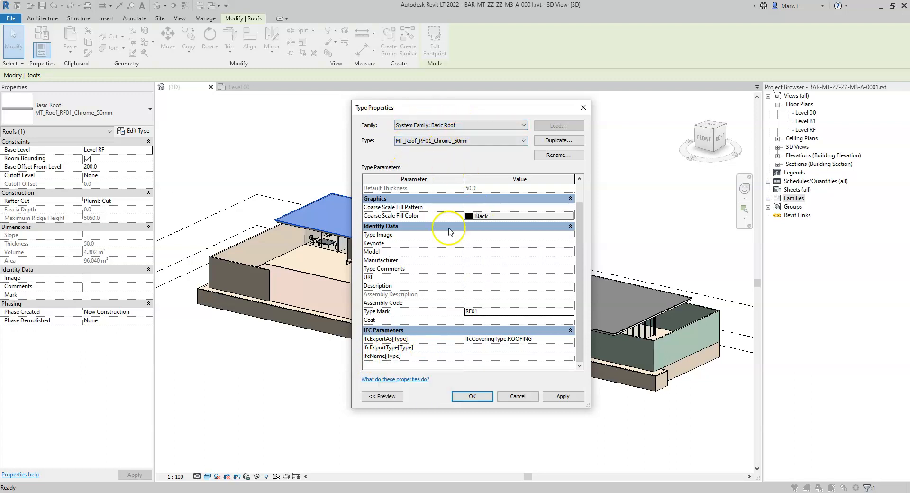
Set the chrome roof type's IfcName[Type] to Covering_Roof_RF01, accept the type properties and clear the selection
left_click(476, 357)
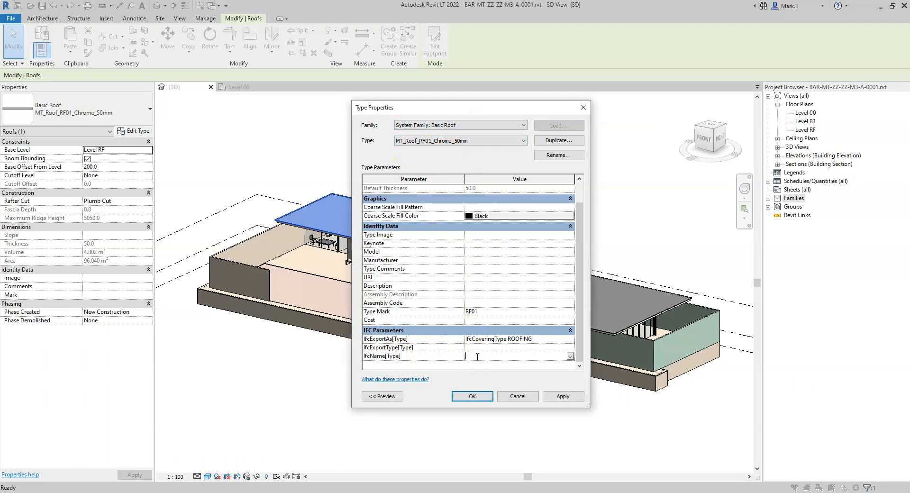
type("Covering_Roof_RF01")
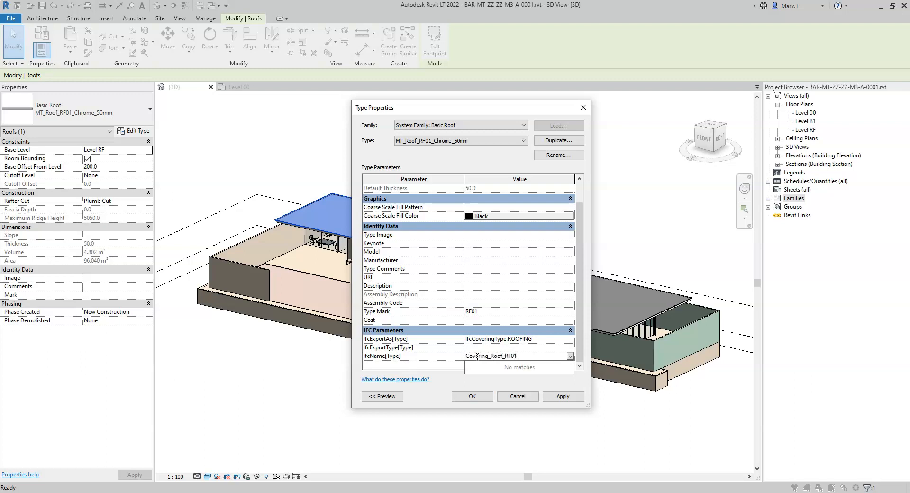
key("Return")
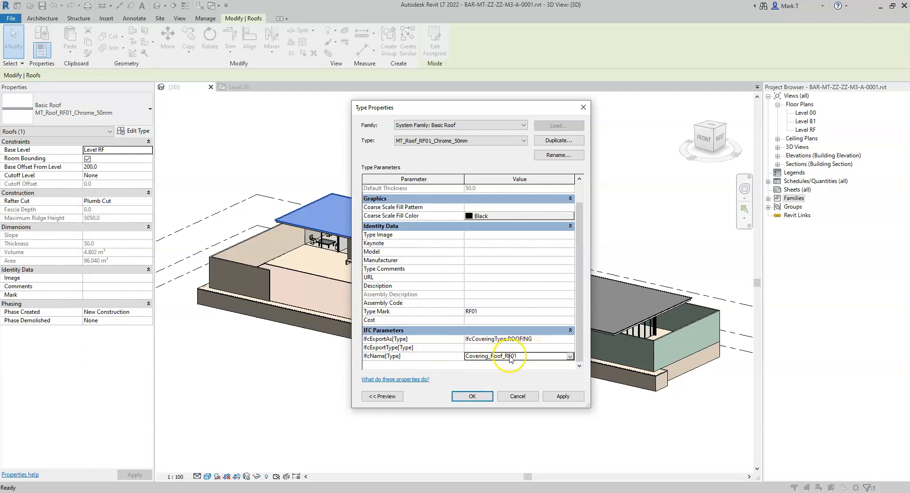
left_click(472, 396)
left_click(274, 369)
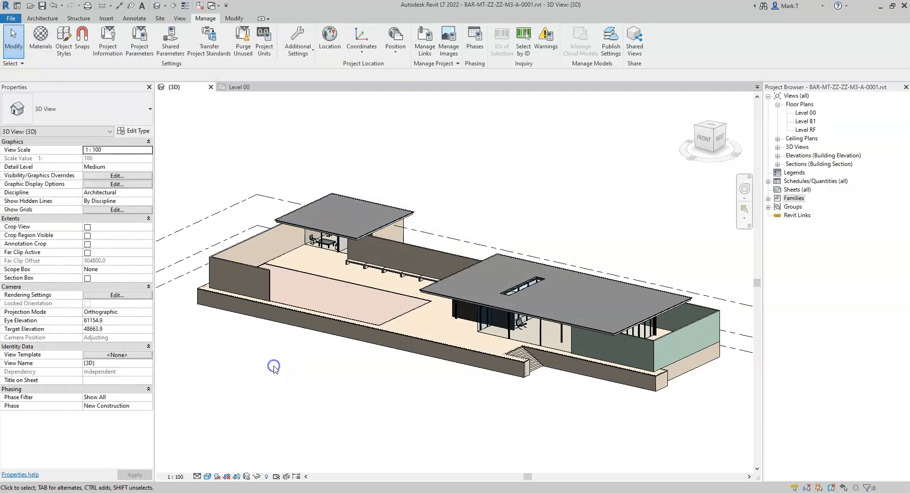
Set the Type Mark of the MT_Floor_FL02_Ext_50mm_Travertine floor type to FL02
left_click(408, 336)
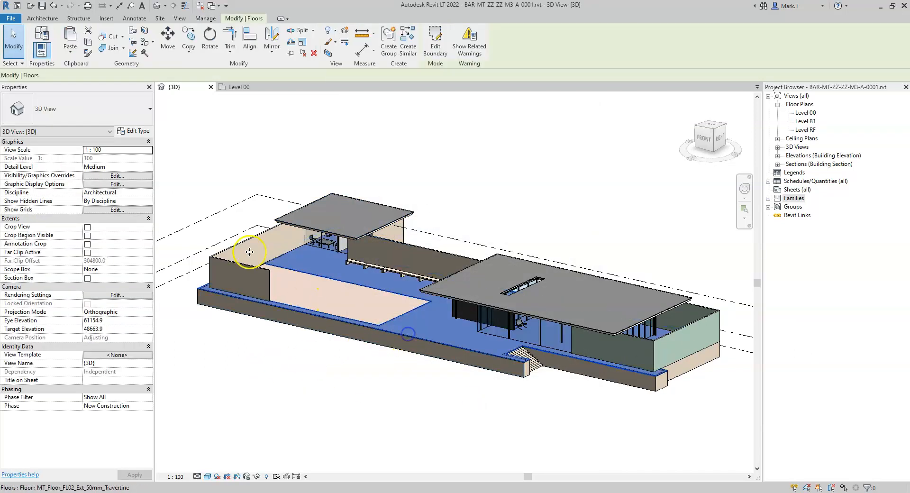
left_click(133, 131)
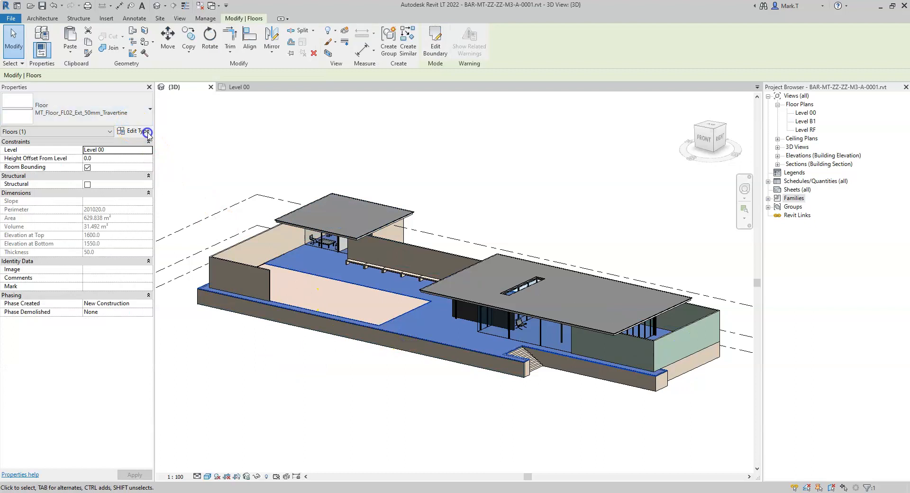
scroll(530, 303, "down", 2)
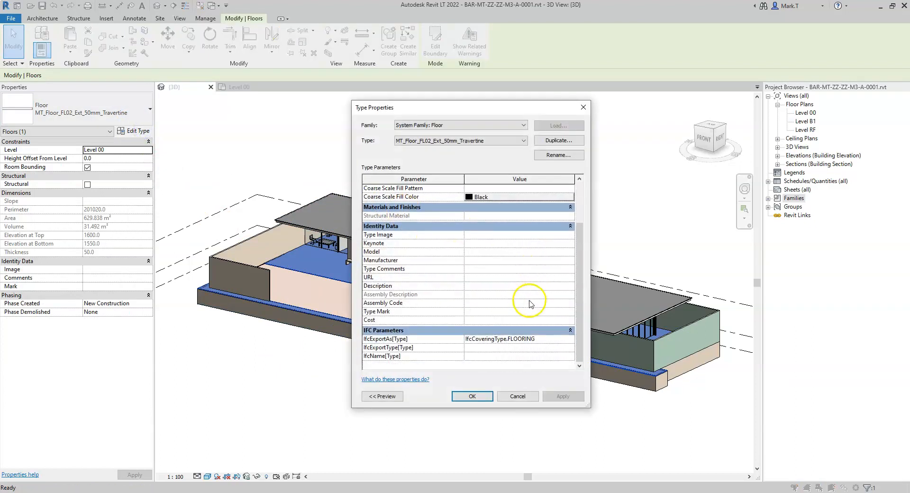
left_click(480, 311)
type("FL02")
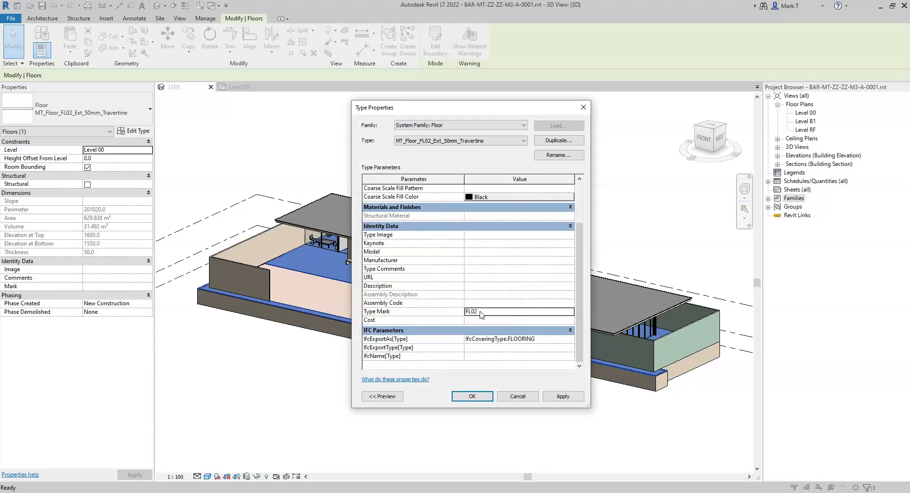
Set the travertine floor type's IfcName[Type] to Covering_Floor_FL02 and accept the type properties
left_click(475, 356)
type("Covering_Floor_FL02")
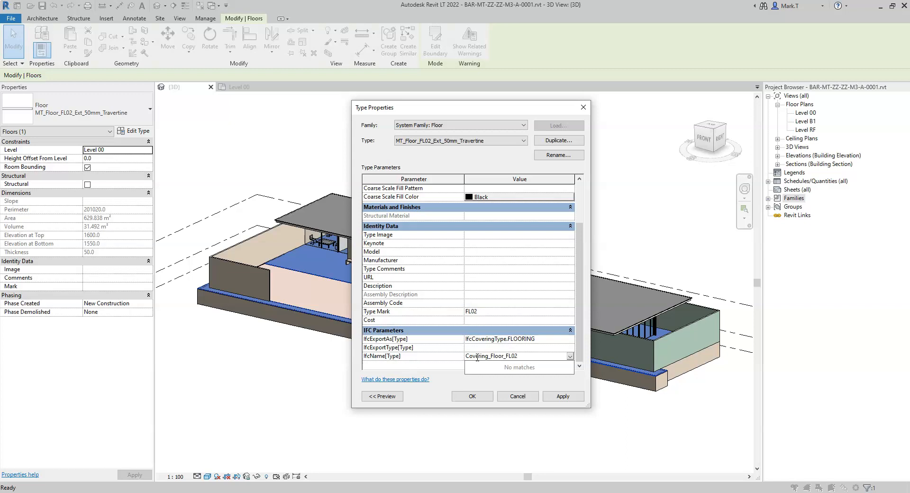
key("Return")
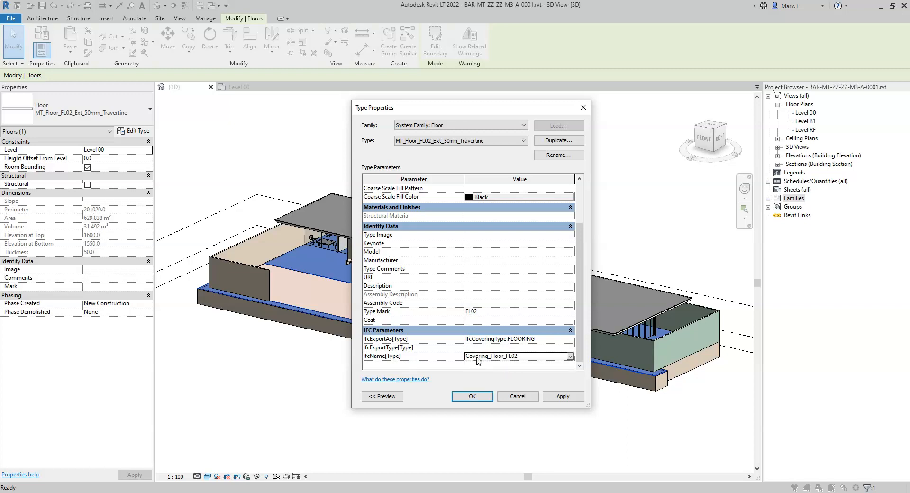
left_click(472, 397)
Clear the floor selection and examine the smaller exported roof's IFC properties in DDS-CAD Viewer
left_click(284, 372)
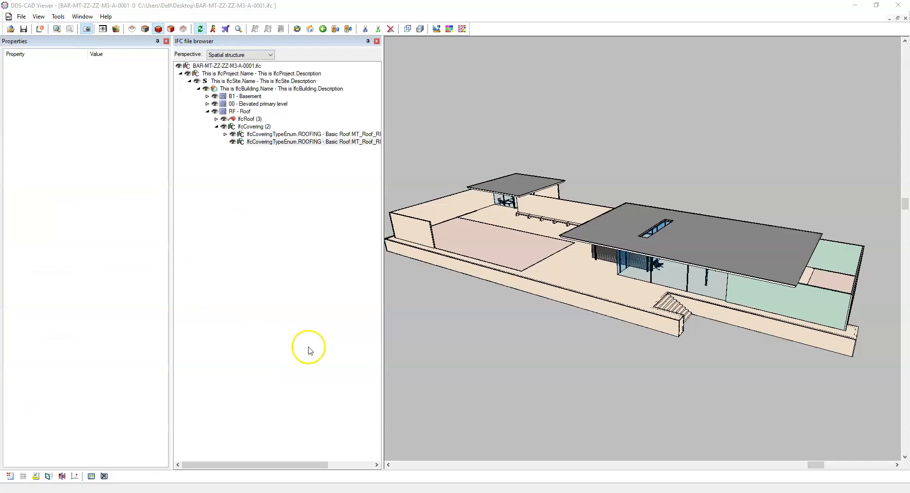
left_click(519, 186)
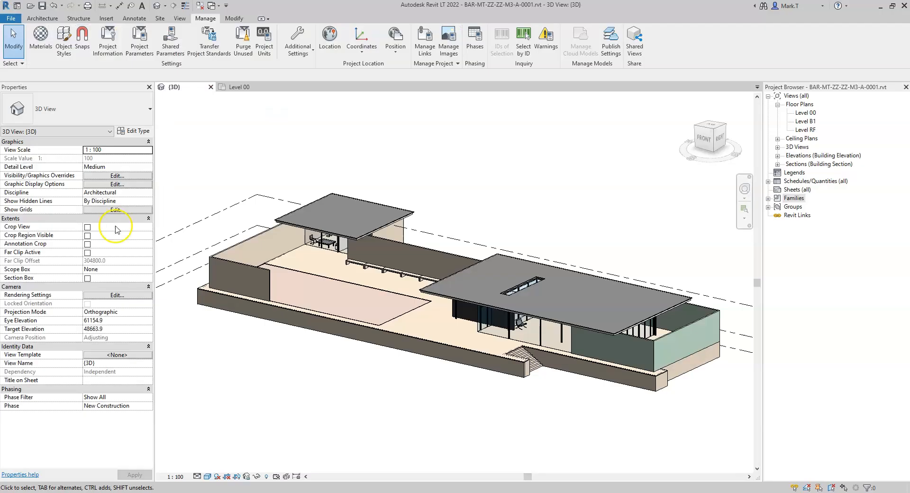
Back in Revit, review the IfcDescription[Type] and IfcTag[Type] parameters in the travertine floor's type properties
left_click(402, 334)
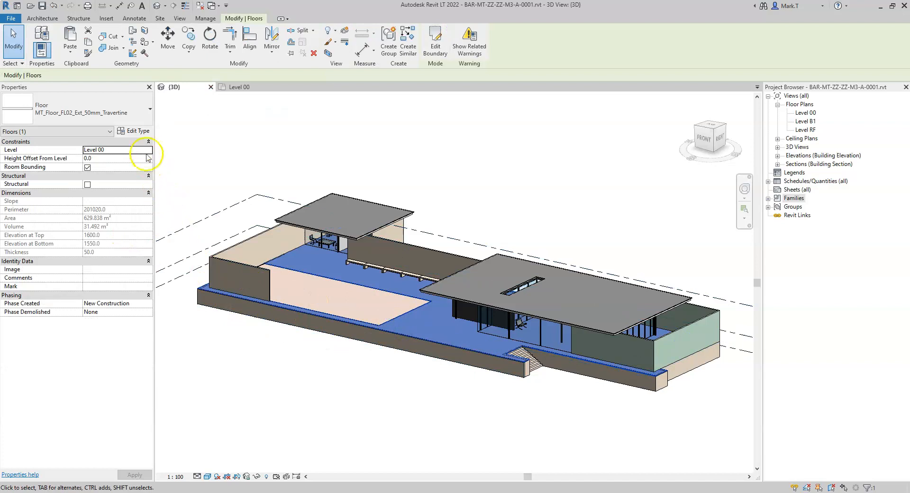
left_click(141, 133)
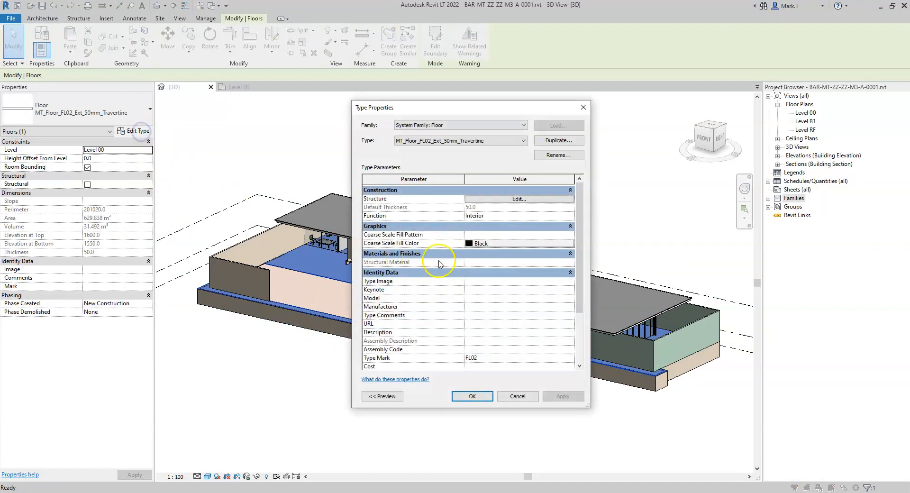
scroll(575, 263, "down", 3)
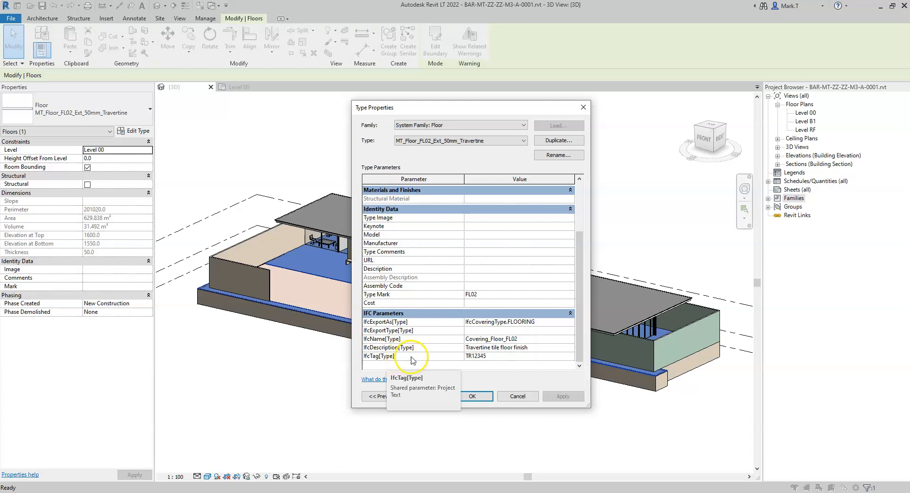
left_click(469, 397)
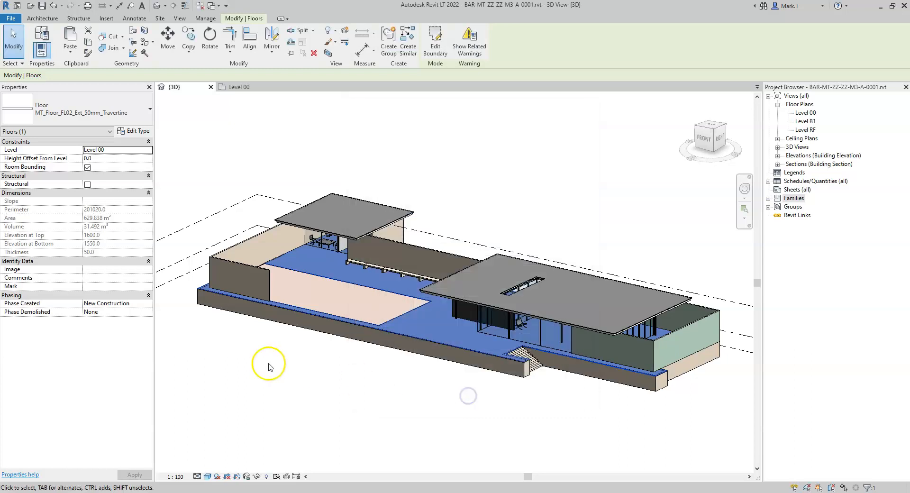
Review the IfcDescription[Type] and IfcTag[Type] parameters in the smaller chrome roof's type properties
left_click(318, 229)
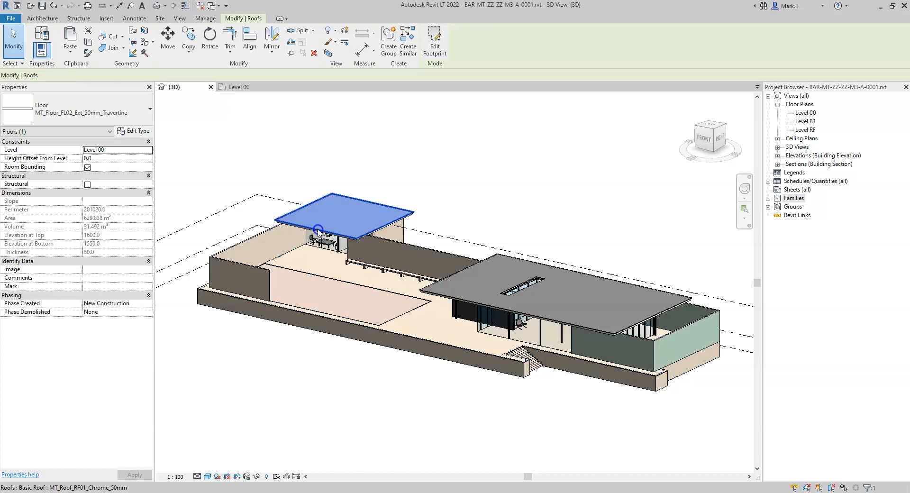
left_click(139, 132)
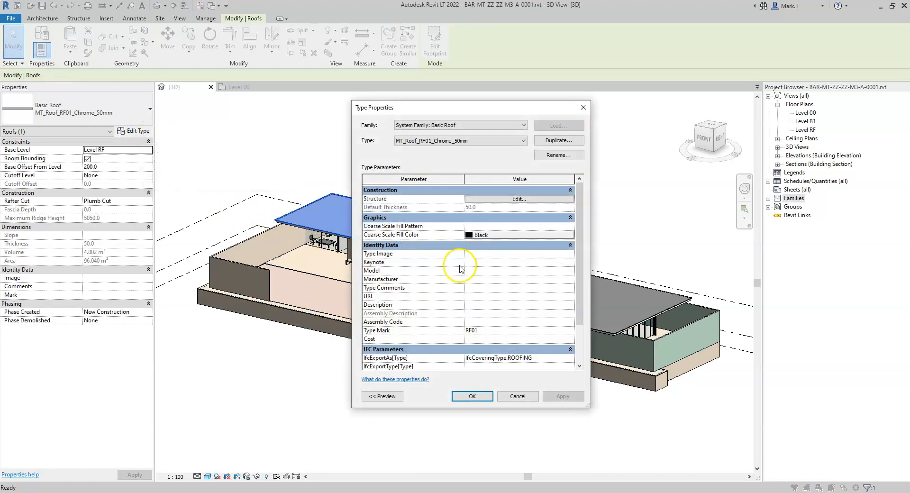
scroll(406, 264, "down", 5)
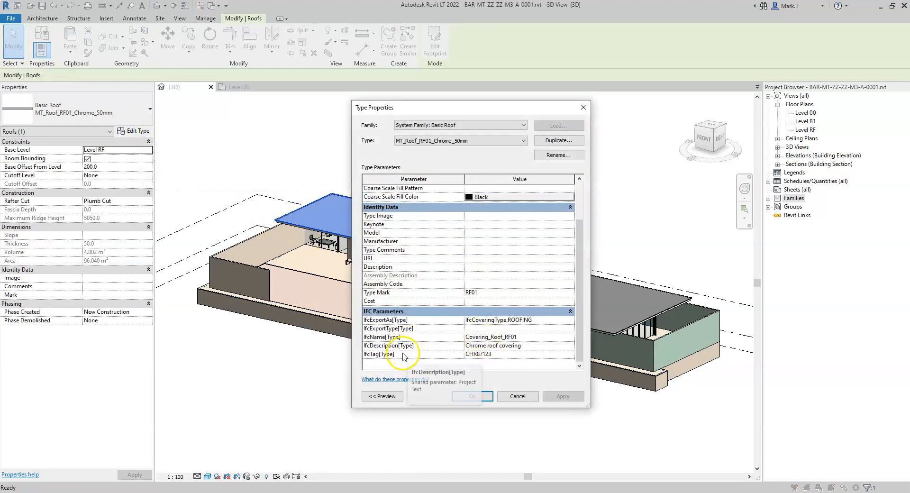
left_click(477, 396)
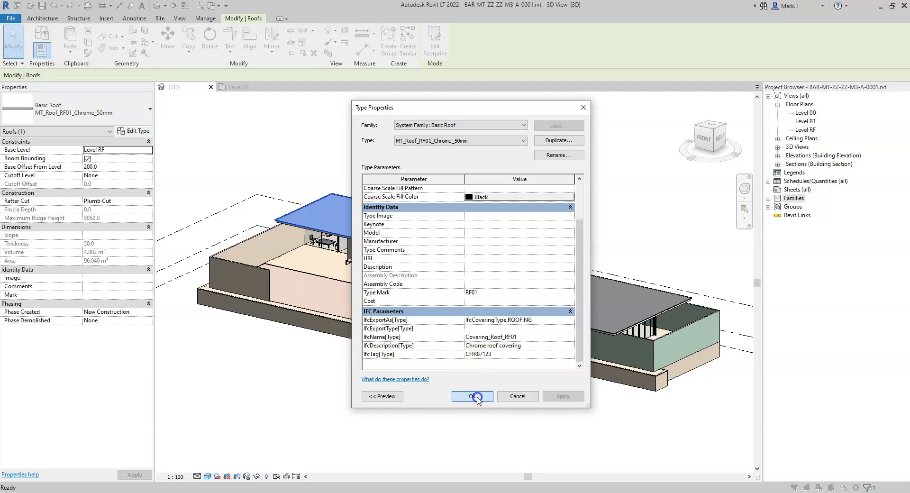
Clear the roof selection and examine the IfcCoveringType attributes of the exported floor and smaller roof in DDS-CAD Viewer
left_click(258, 350)
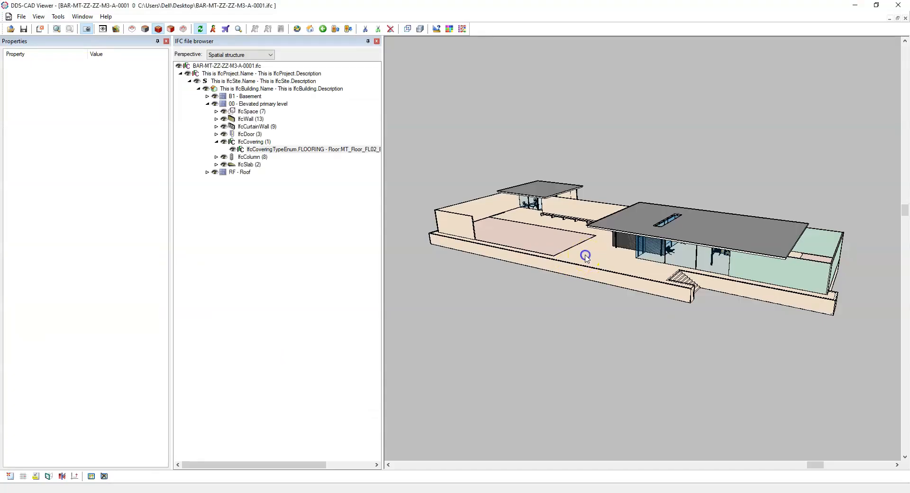
left_click(583, 256)
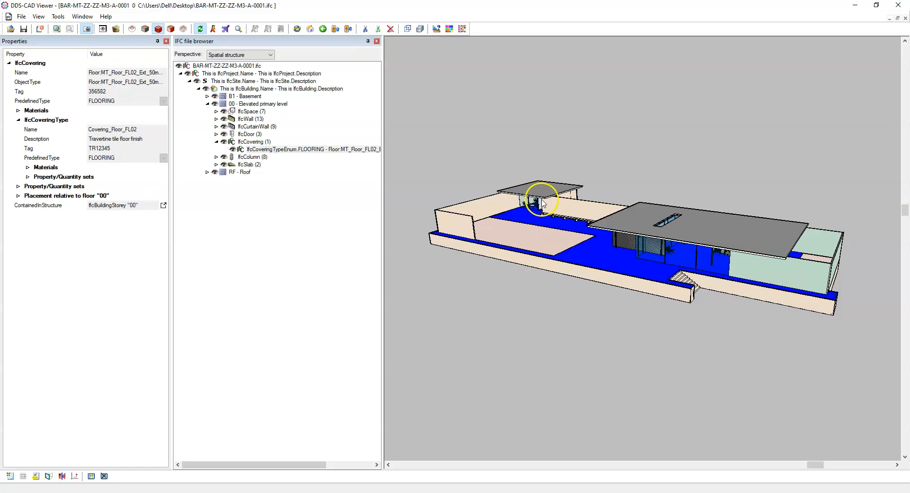
left_click(542, 203)
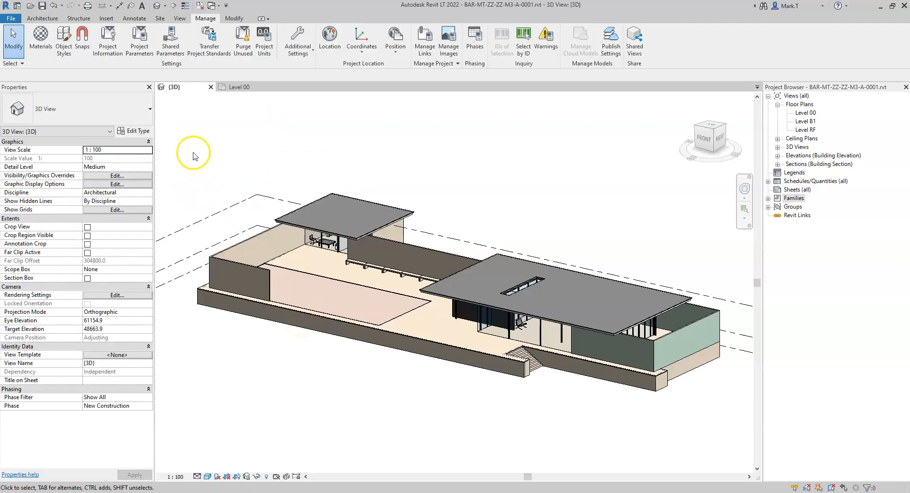
Back in Revit, open the project parameters and look through the Ifc parameters in the list
left_click(141, 42)
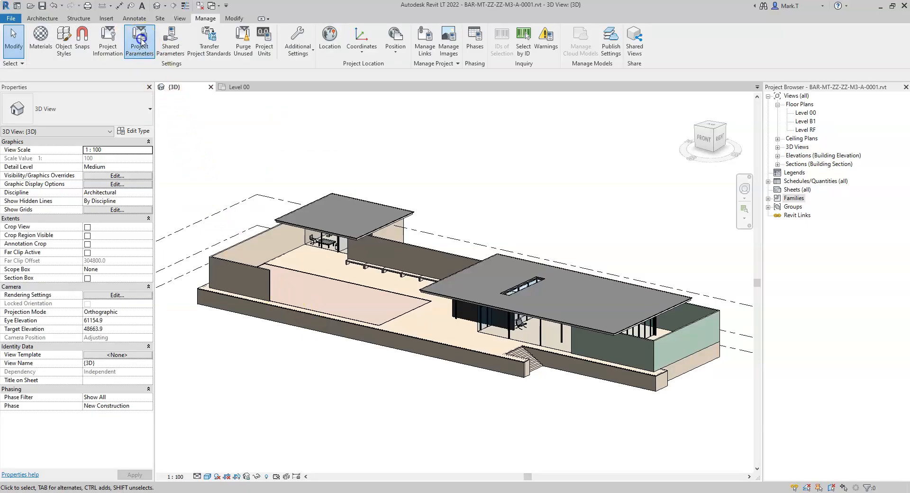
left_click_drag(428, 241, 425, 257)
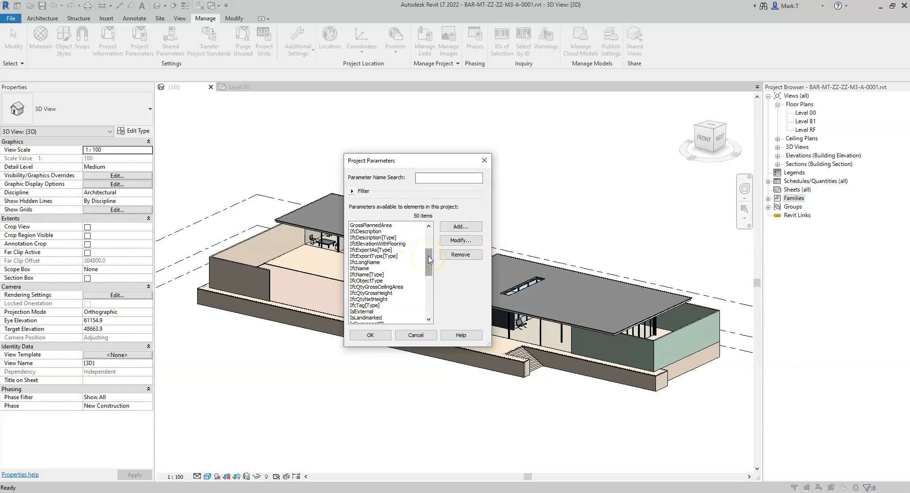
Enlarge the project parameters list and extend the IfcName parameter to the Floors and Roofs categories
left_click_drag(490, 344, 525, 409)
left_click_drag(465, 315, 465, 308)
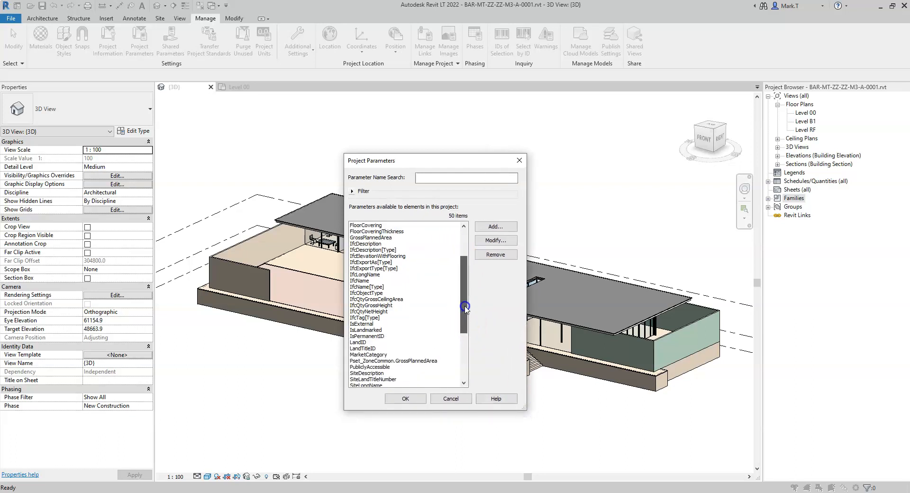
mouse_move(359, 283)
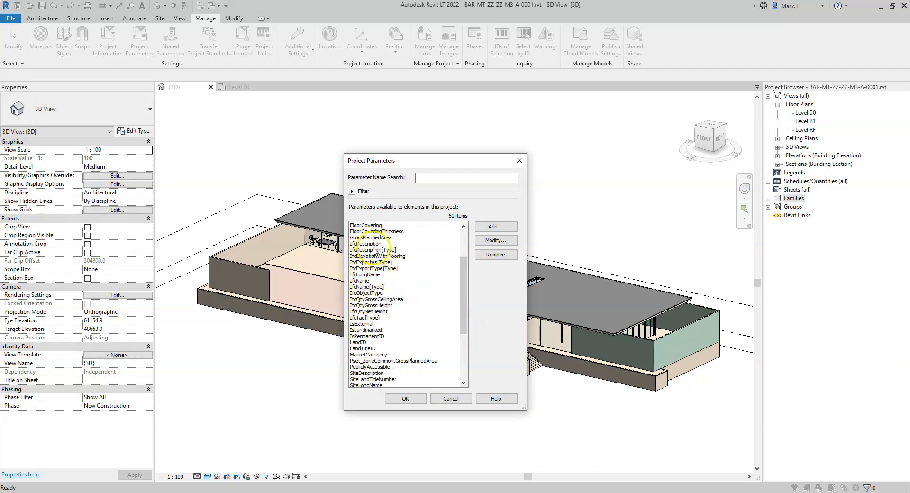
left_click(359, 281)
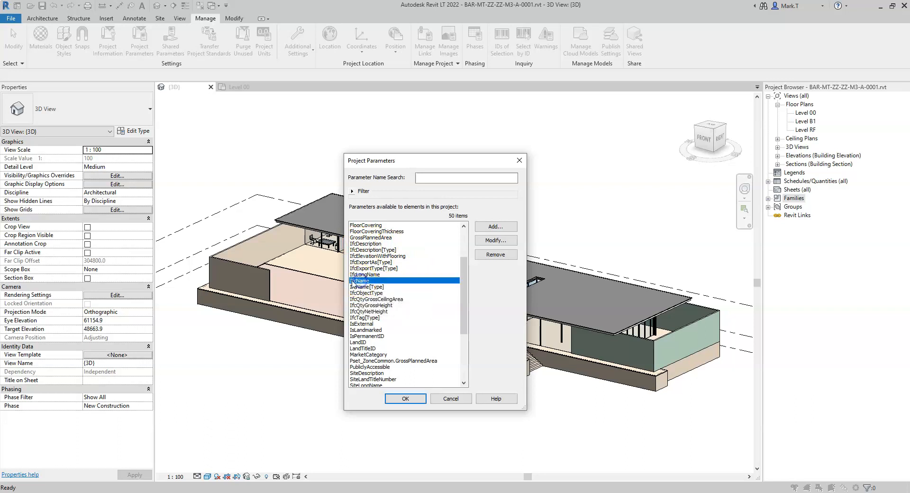
left_click(496, 246)
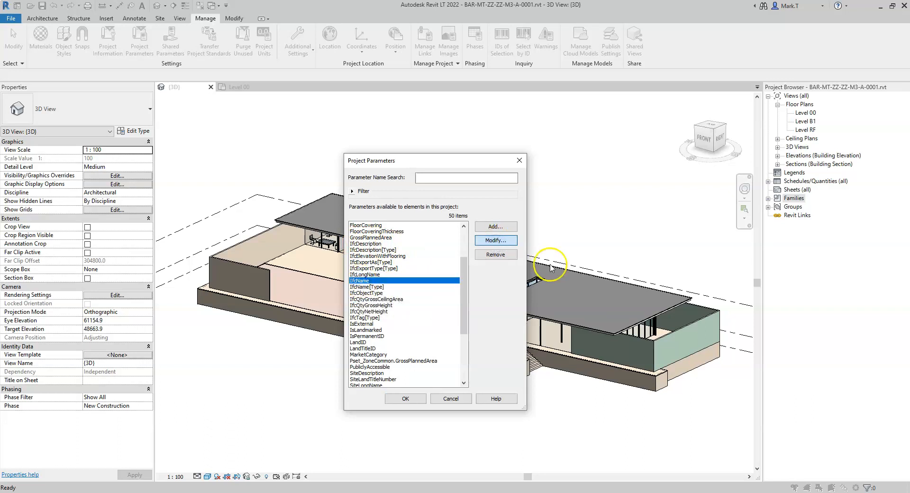
scroll(496, 242, "down", 13)
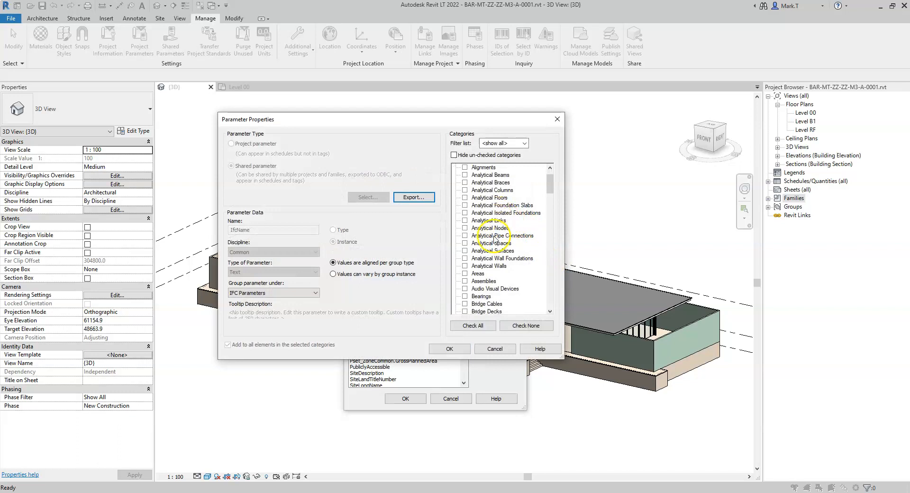
left_click_drag(552, 220, 550, 295)
left_click(465, 213)
scroll(479, 246, "up", 5)
scroll(478, 208, "up", 3)
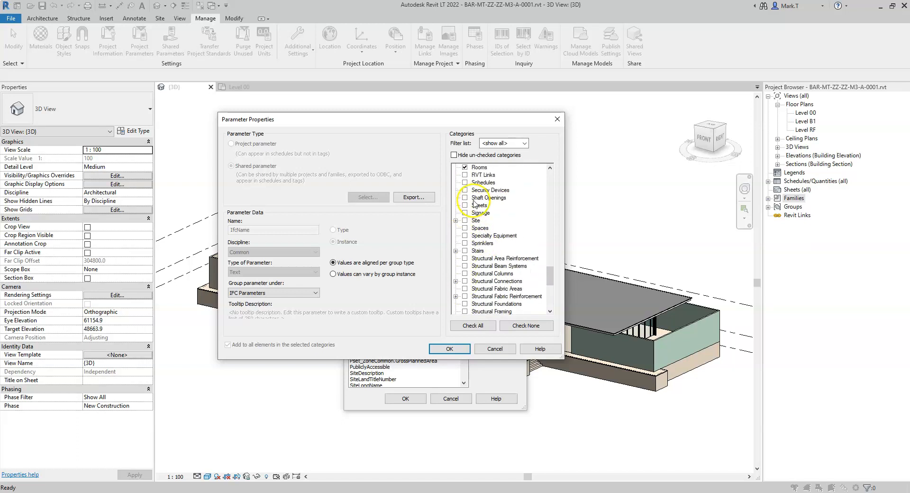
left_click(465, 190)
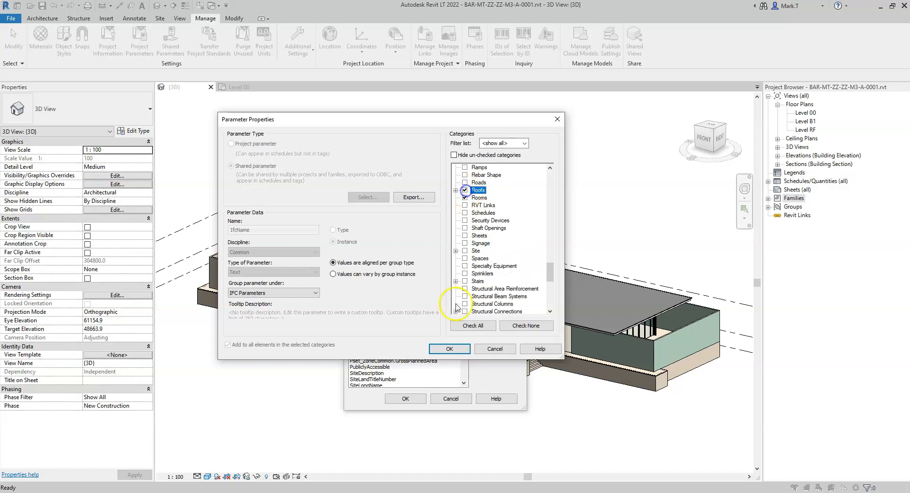
left_click(455, 345)
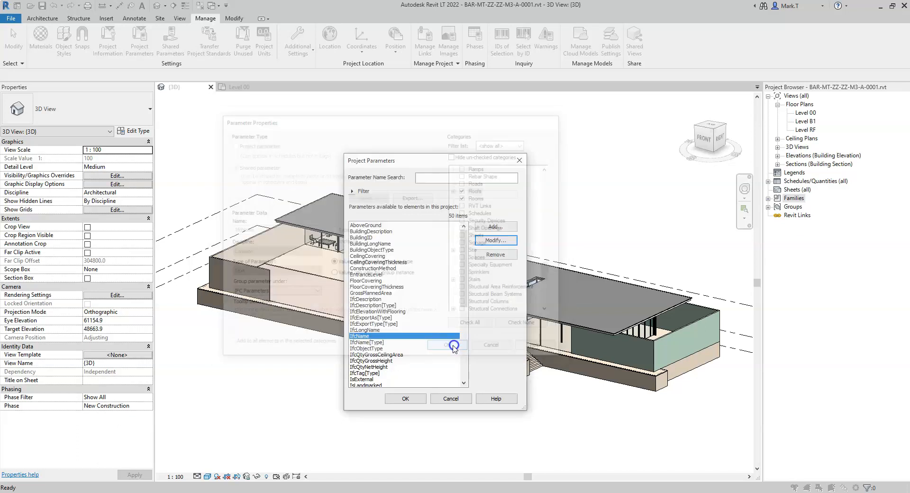
Extend the IfcDescription project parameter to the Floors and Roofs categories
left_click(371, 299)
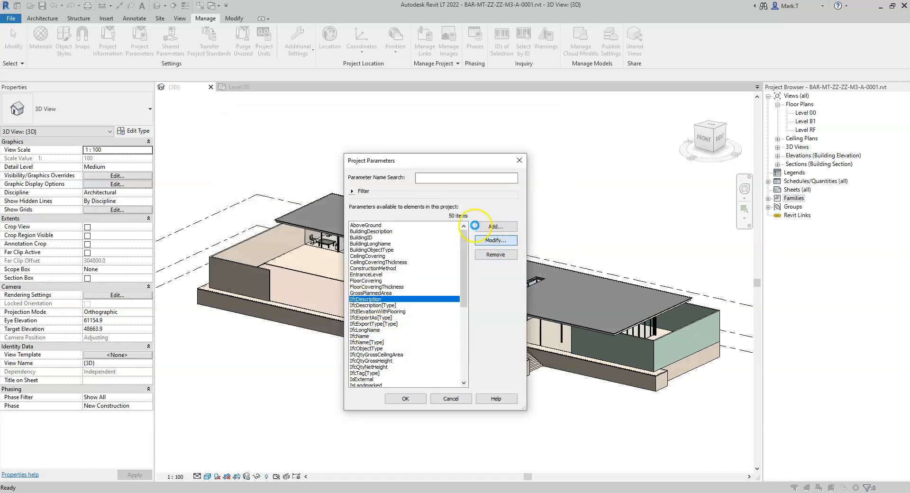
left_click_drag(550, 188, 552, 258)
left_click(464, 258)
left_click(464, 281)
left_click(453, 349)
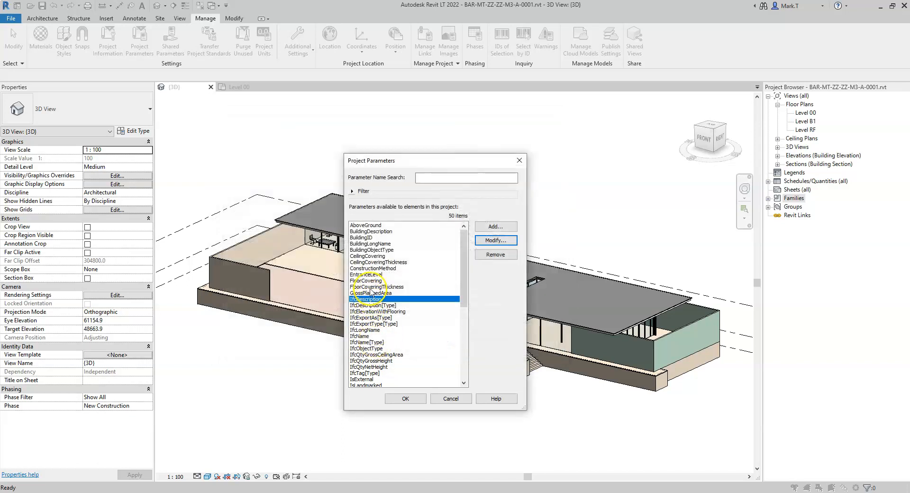
Extend the IfcObjectType project parameter to the same element categories, including Floors
left_click(367, 349)
left_click(496, 240)
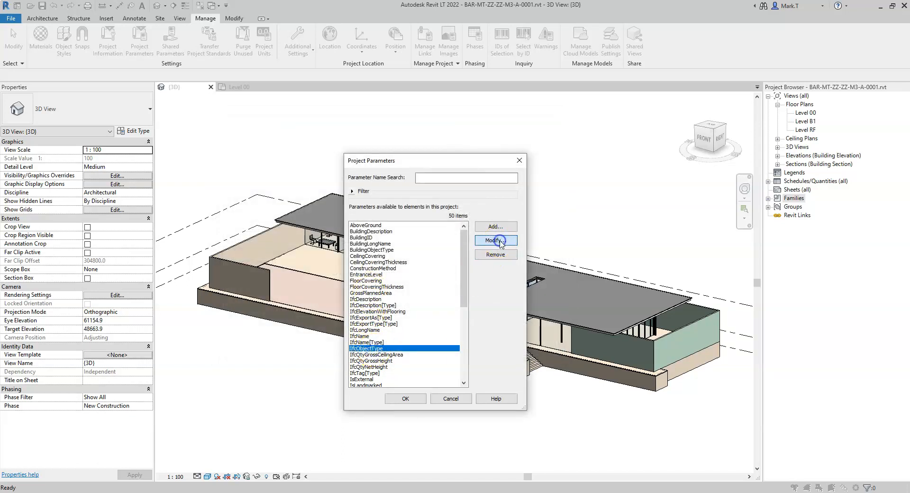
left_click_drag(550, 179, 549, 262)
left_click(449, 348)
Start adding a shared parameter and load the shared parameter file IFC Shared Parameters-RevitIFCBuiltIn_ALL.txt
left_click(495, 229)
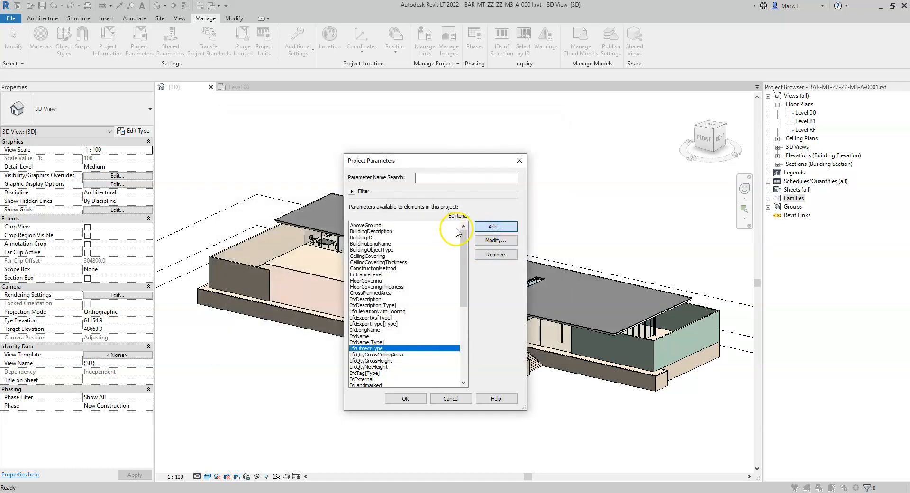
left_click(270, 167)
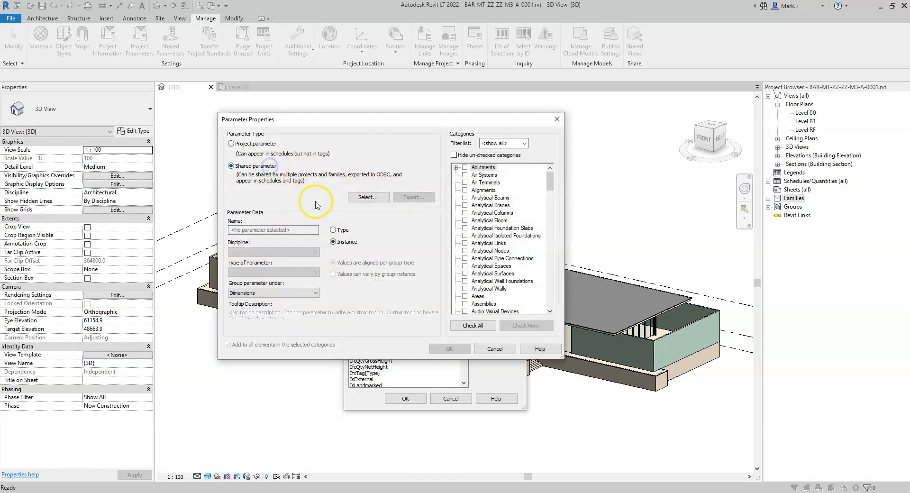
left_click(377, 196)
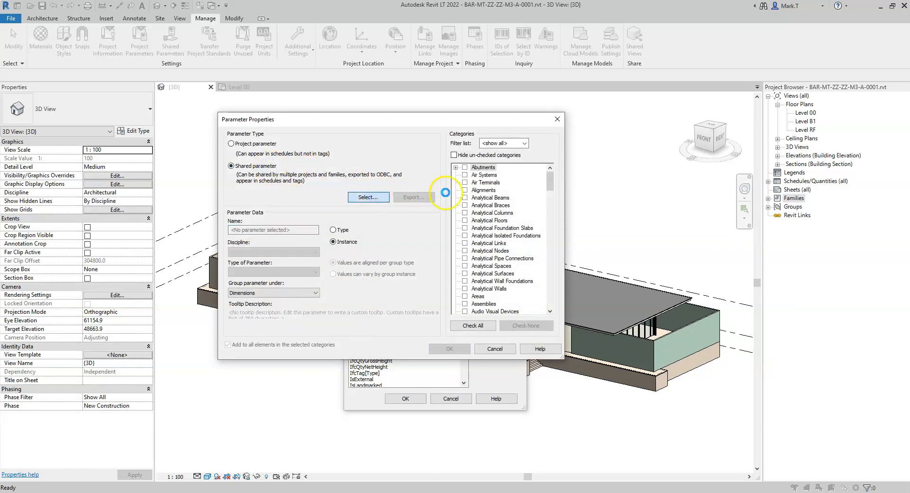
left_click(494, 209)
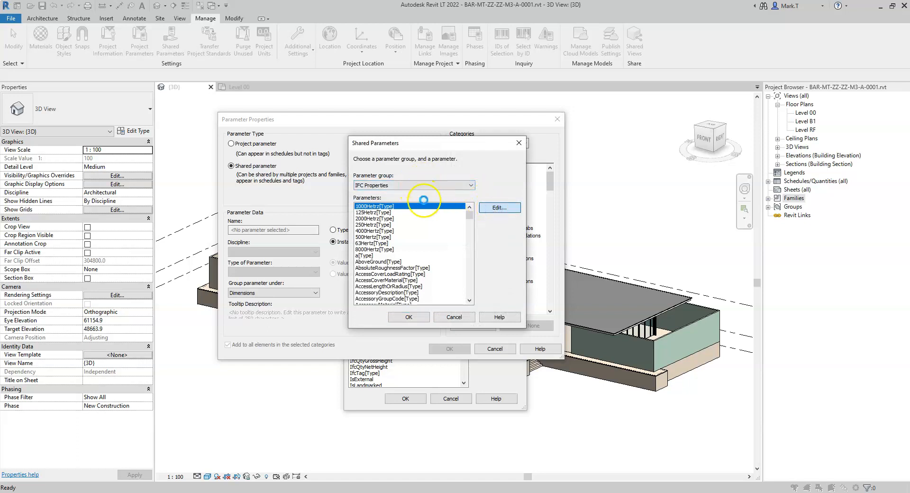
left_click(455, 162)
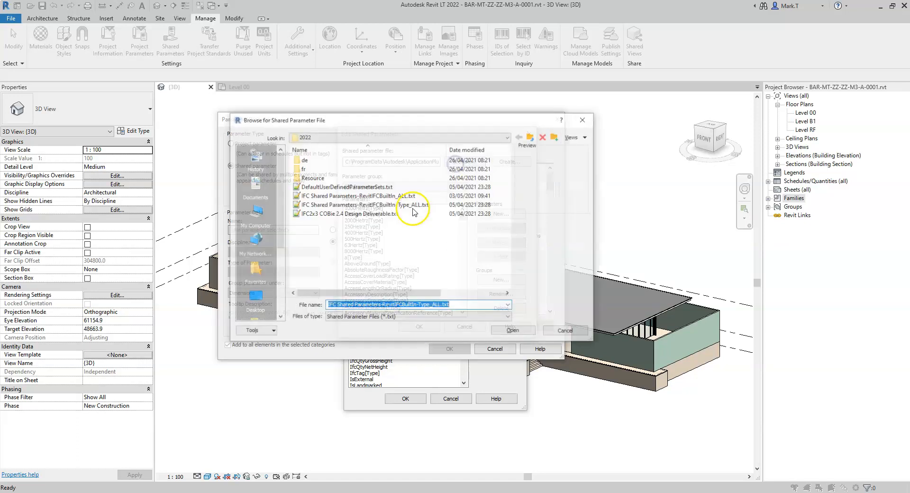
double_click(409, 205)
left_click(410, 326)
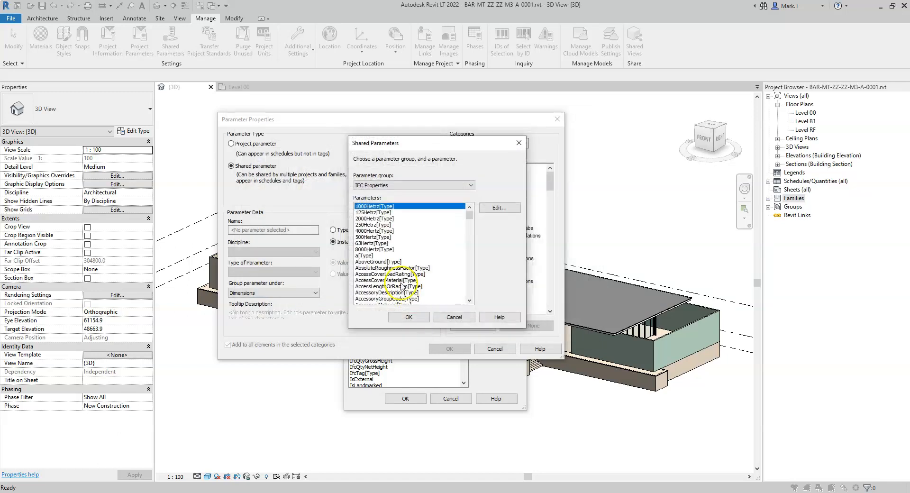
Choose the shared parameter IfcTag and assign it to the Floors and Roofs categories
left_click(399, 274)
type("ifct")
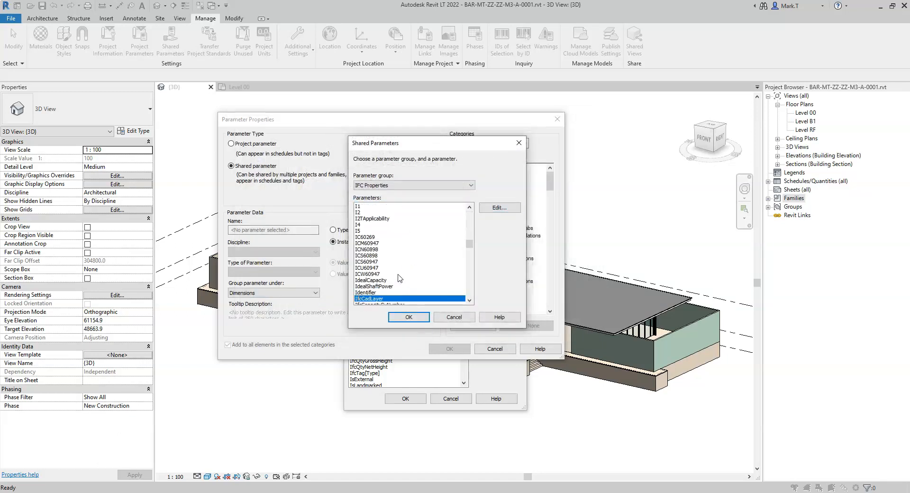
left_click(407, 317)
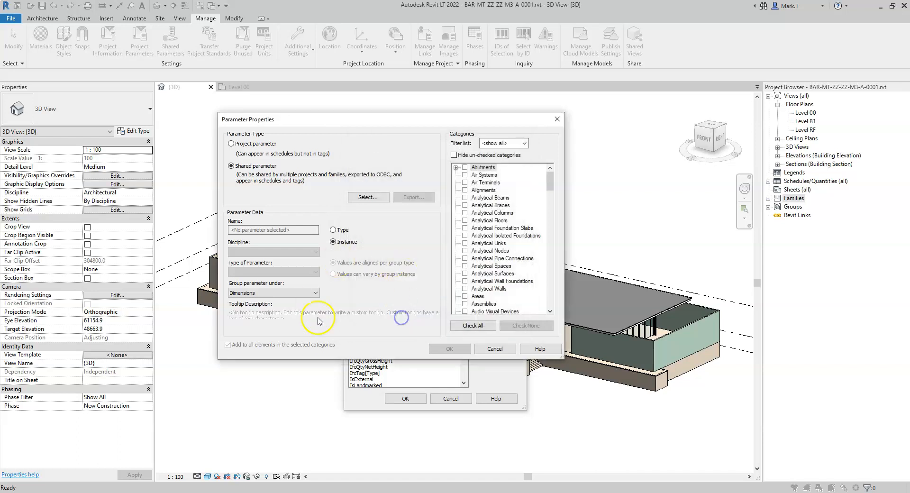
type("lo")
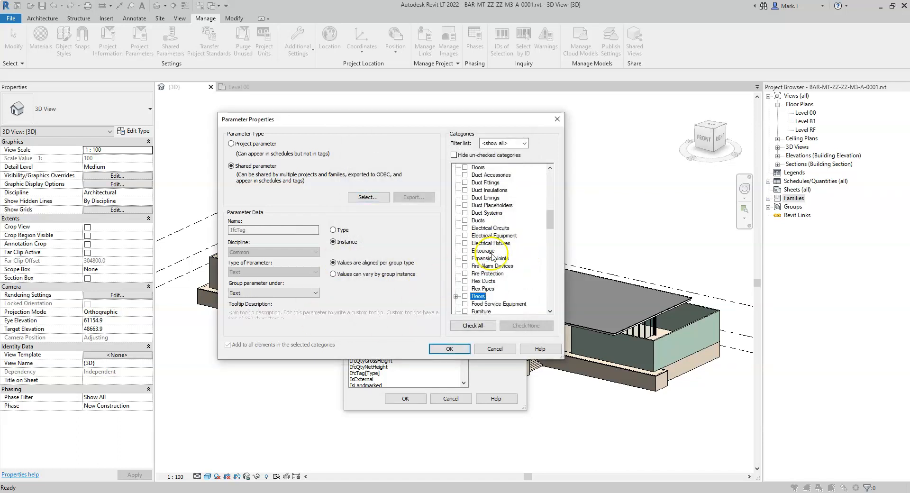
left_click(464, 297)
type("ro")
left_click(465, 304)
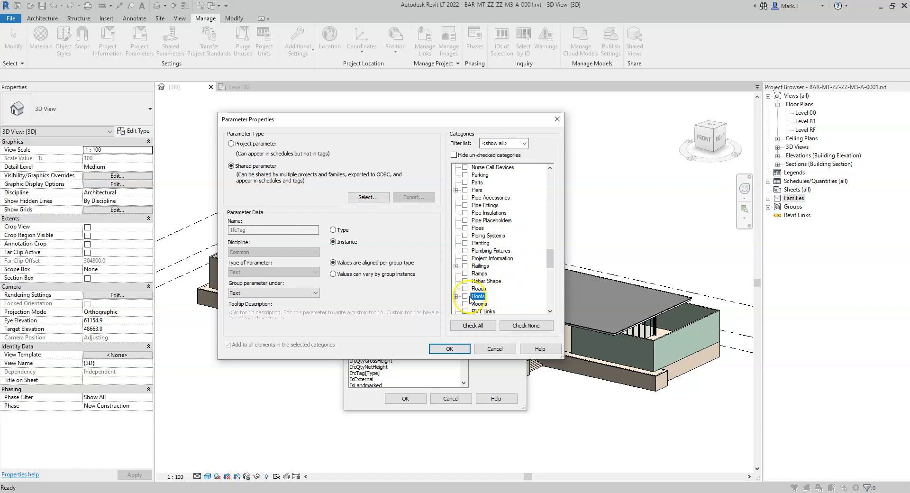
Group the IfcTag parameter under IFC Parameters and accept the project parameter changes
left_click(292, 293)
key("i")
key("Return")
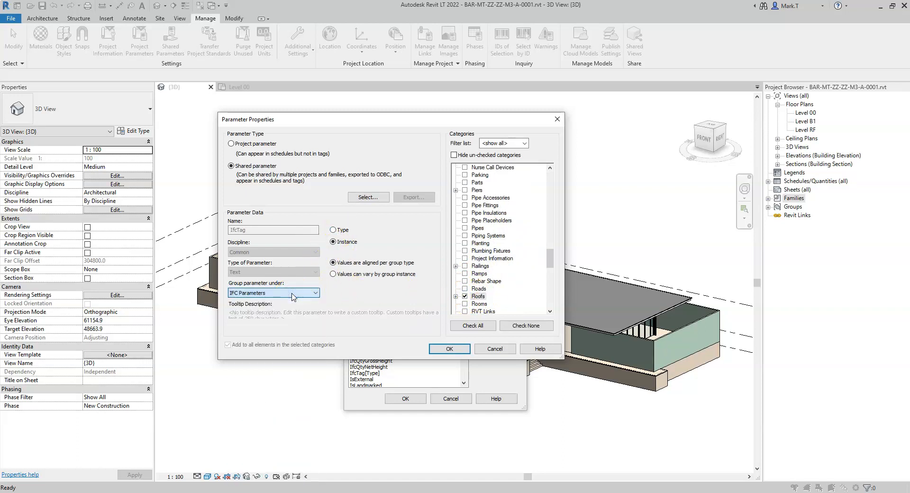
left_click(446, 349)
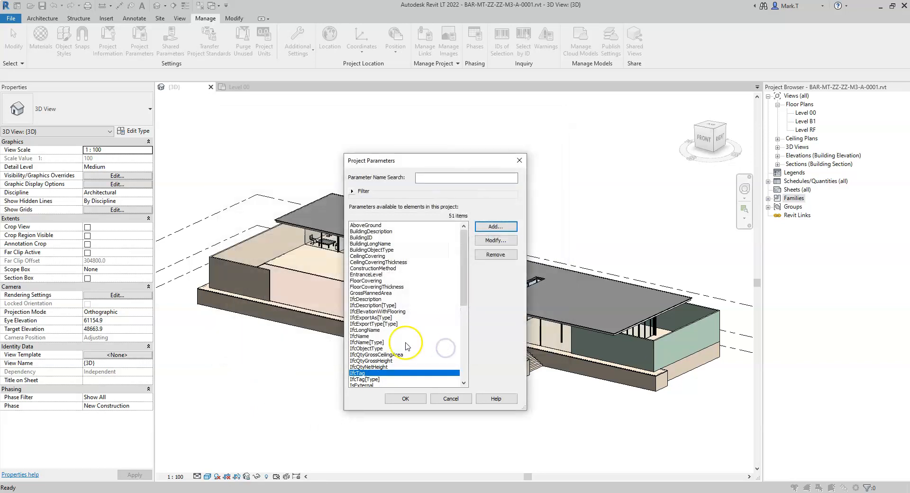
left_click(407, 399)
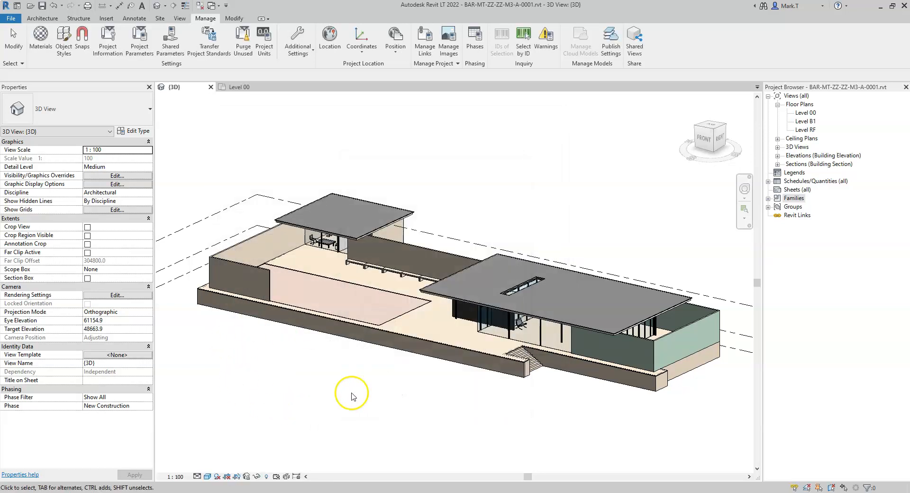
Set the travertine floor's IfcName instance parameter to FL02-001 and apply it
left_click(405, 322)
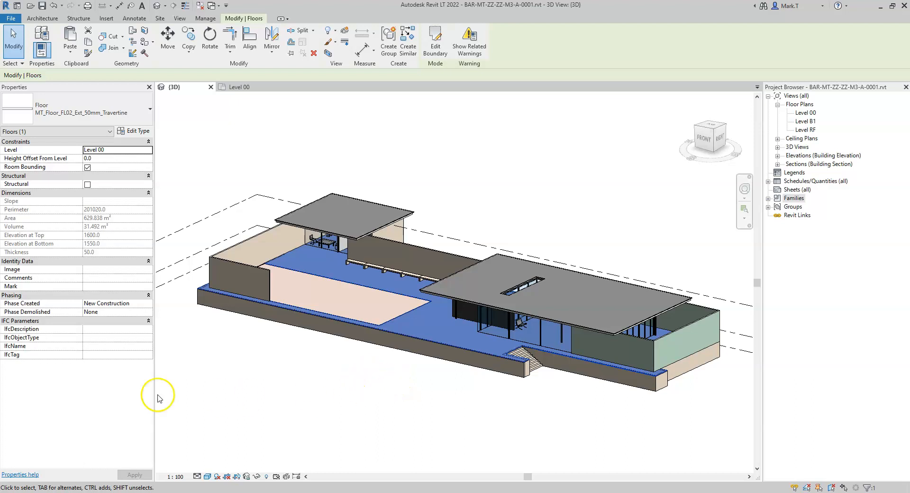
left_click(98, 347)
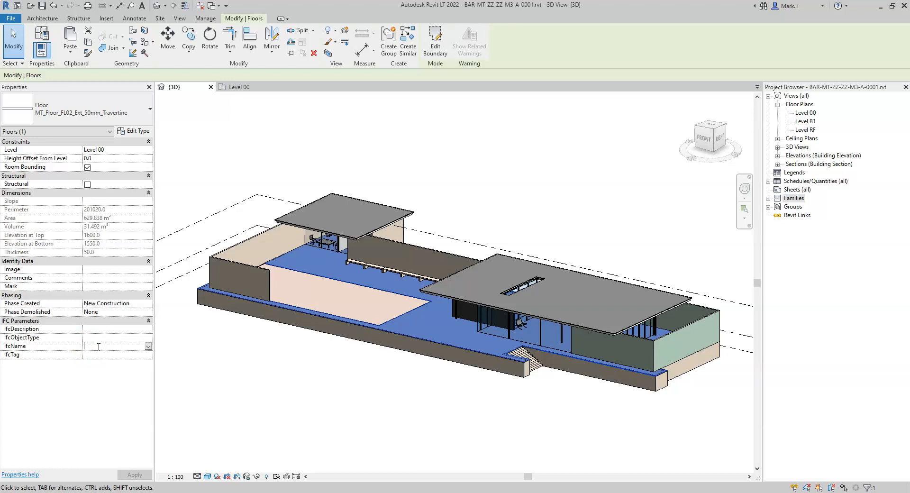
type("FL02-001")
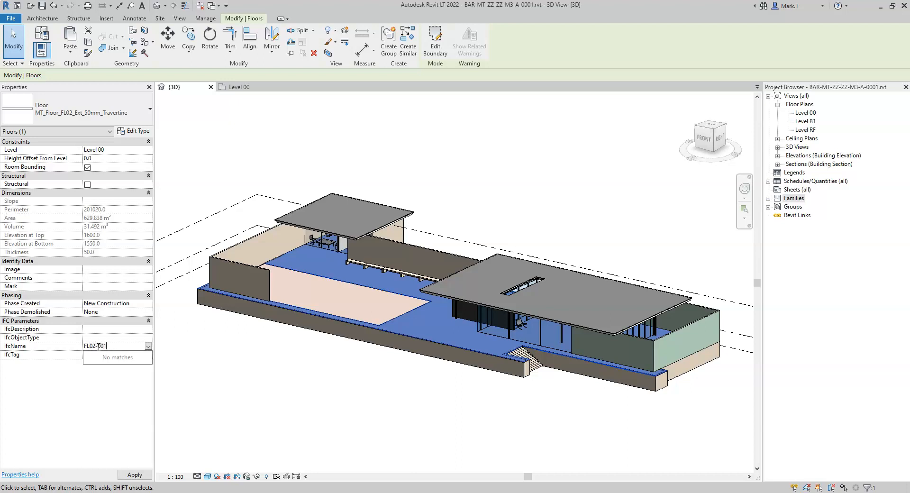
key("Return")
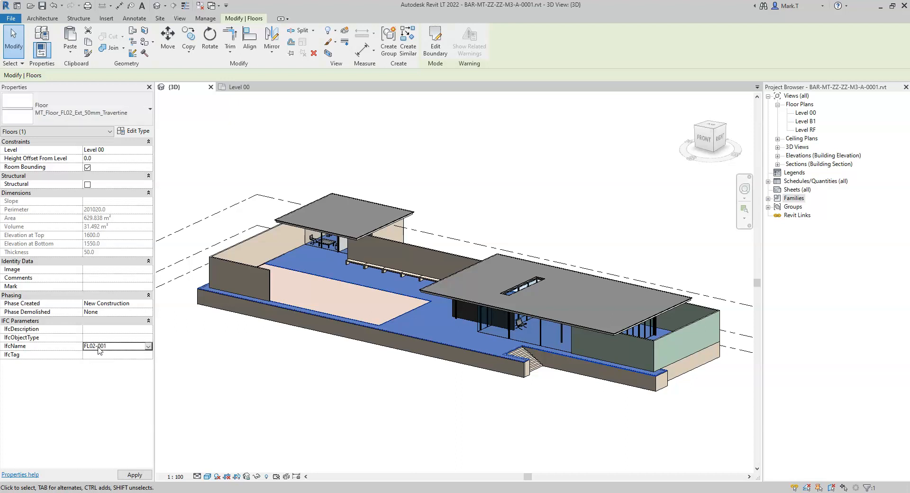
left_click(134, 475)
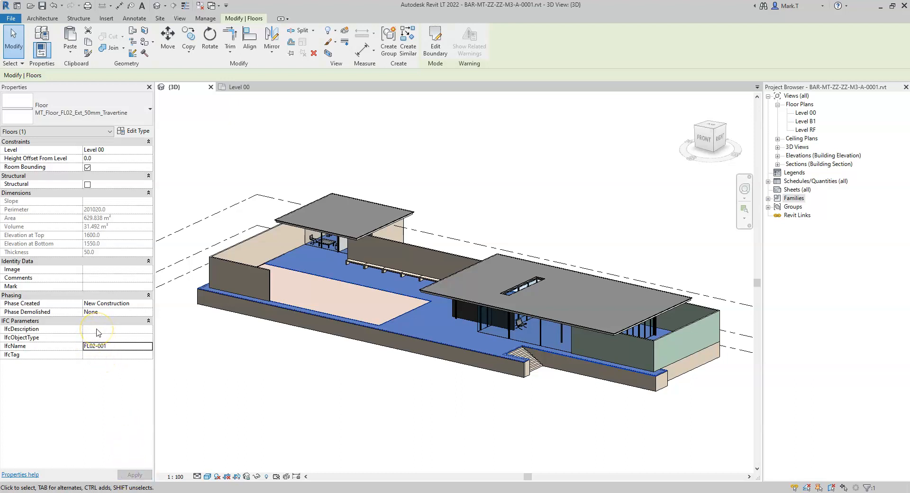
Copy the description "Travertine tile floor finish" from the floor's type properties into its IfcDescription instance parameter
left_click(98, 332)
left_click(137, 130)
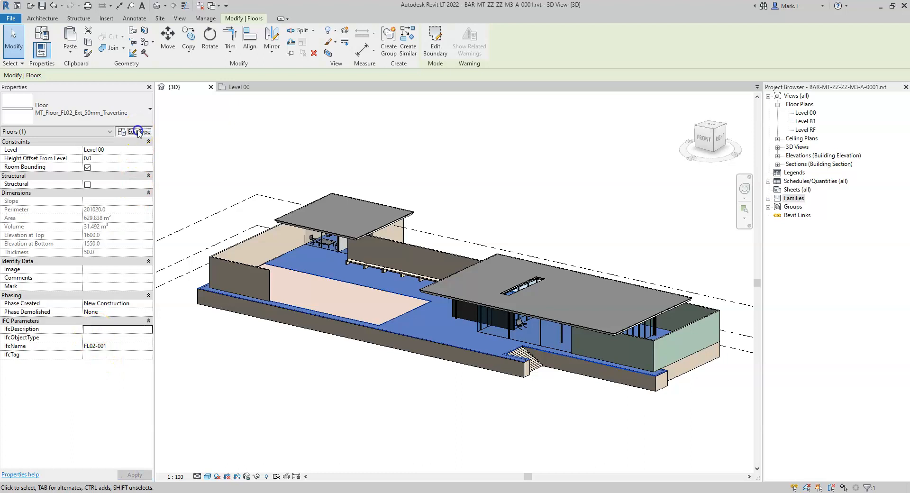
scroll(482, 319, "down", 5)
left_click(546, 348)
left_click(469, 397)
left_click(94, 328)
left_click(99, 340)
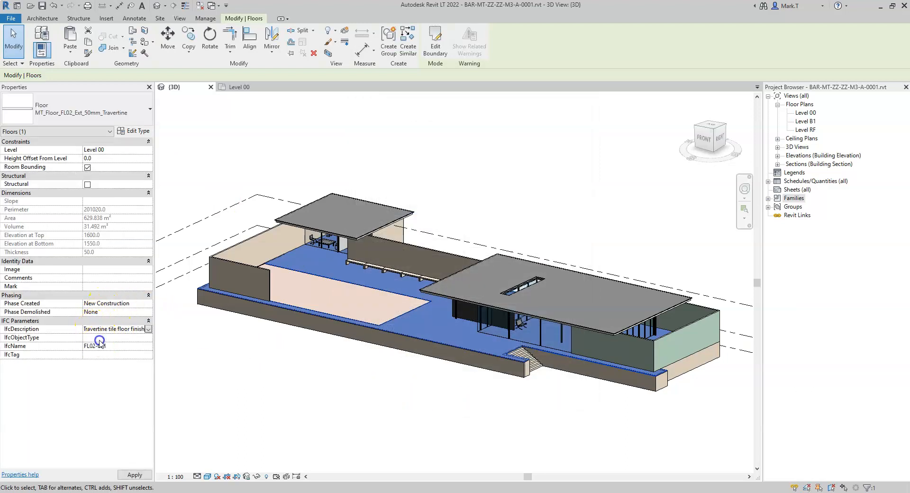
Set the travertine floor's IfcObjectType instance parameter to FLOORING, matching the predefined type in its type-level IfcExportAs value
left_click(98, 338)
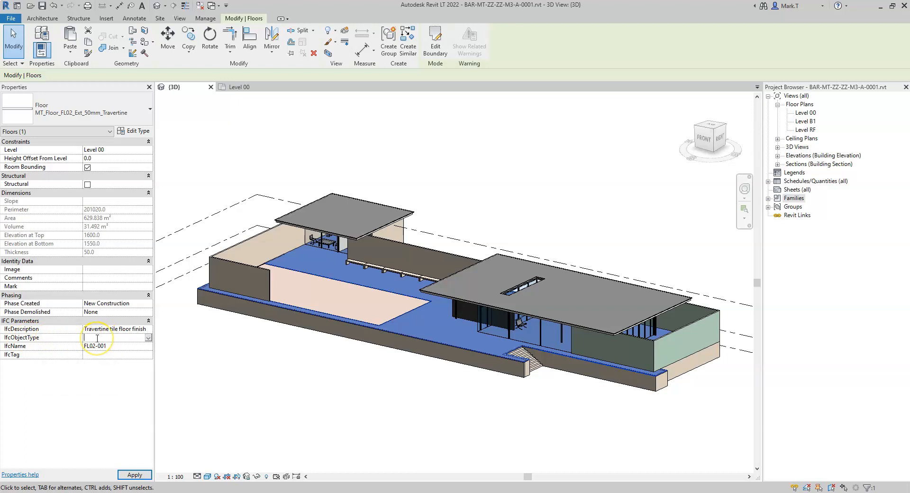
left_click(137, 131)
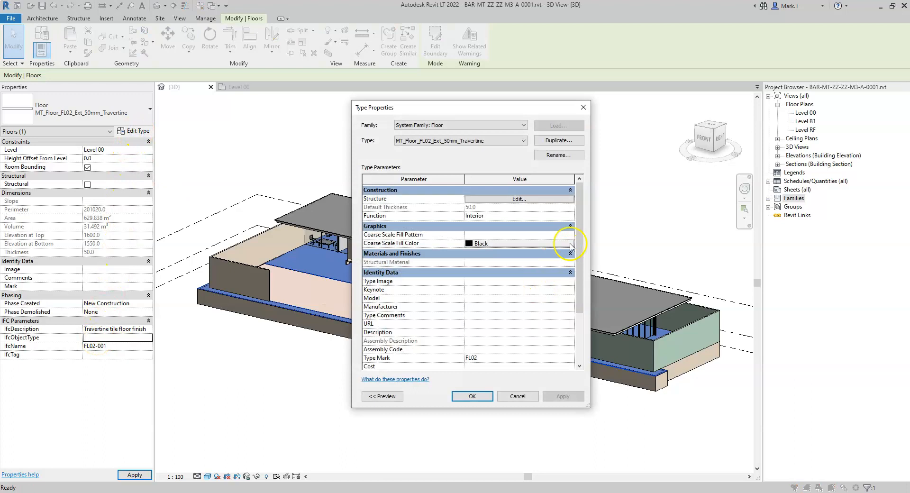
left_click_drag(576, 238, 581, 289)
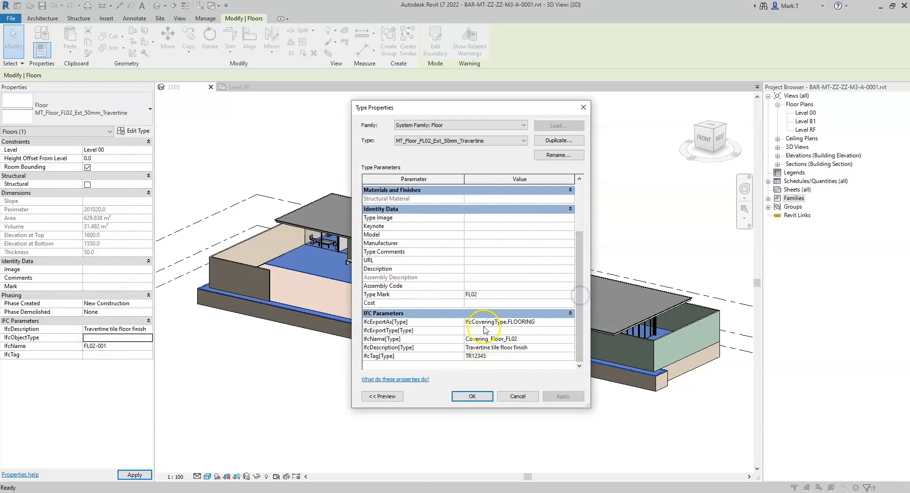
left_click(510, 322)
left_click_drag(509, 322, 542, 322)
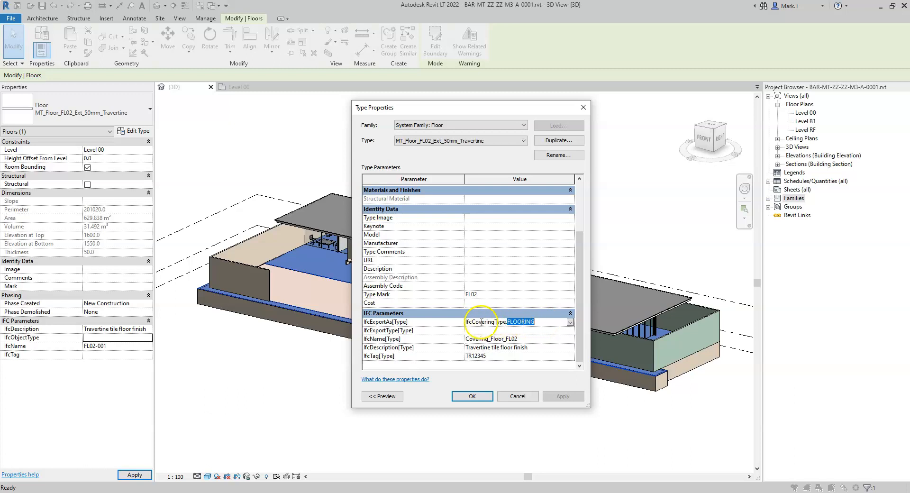
left_click(518, 398)
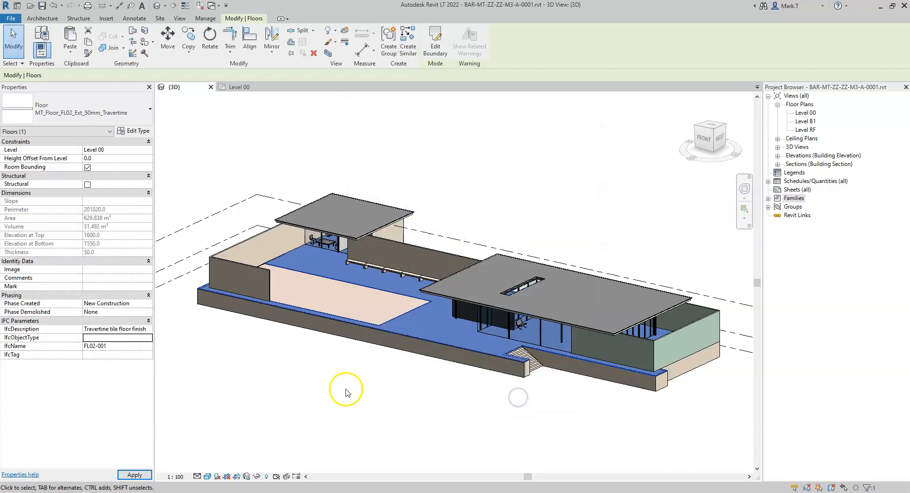
left_click(97, 337)
type("FLOORING")
key("Return")
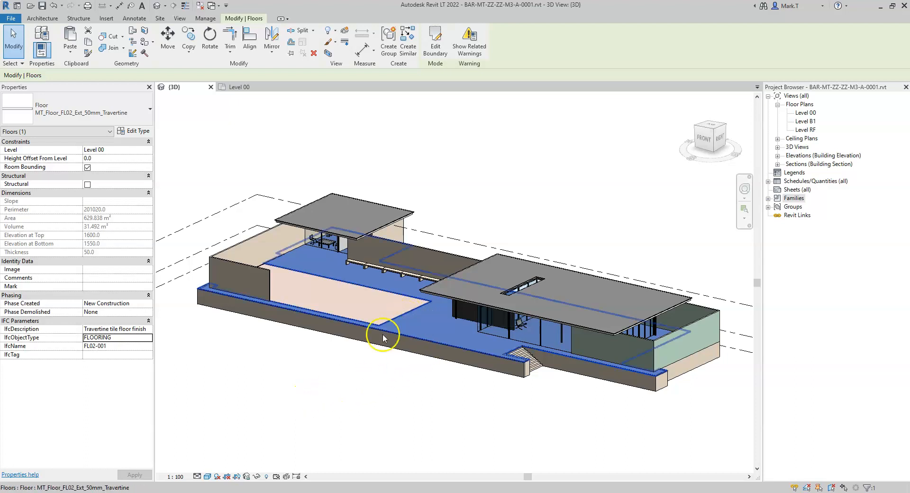
Set the travertine floor's IfcTag instance parameter to 123456789, apply it, and deselect the floor
left_click(96, 355)
type("123456789")
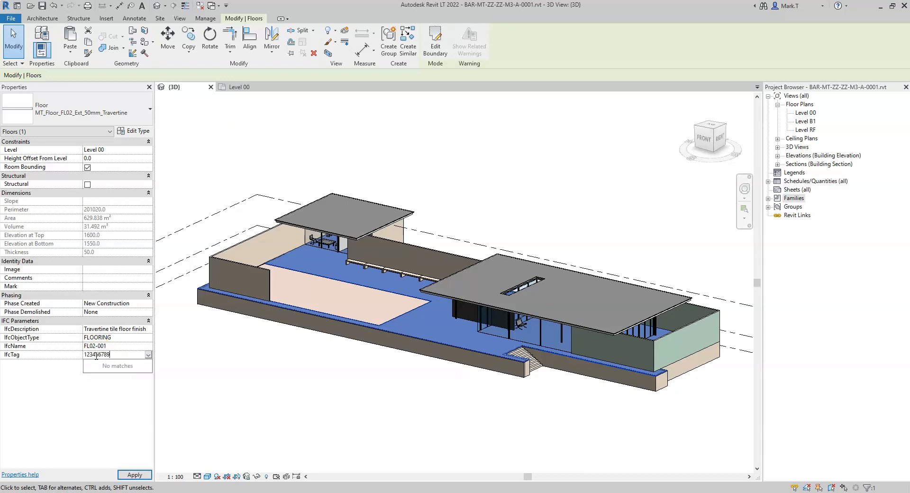
key("Return")
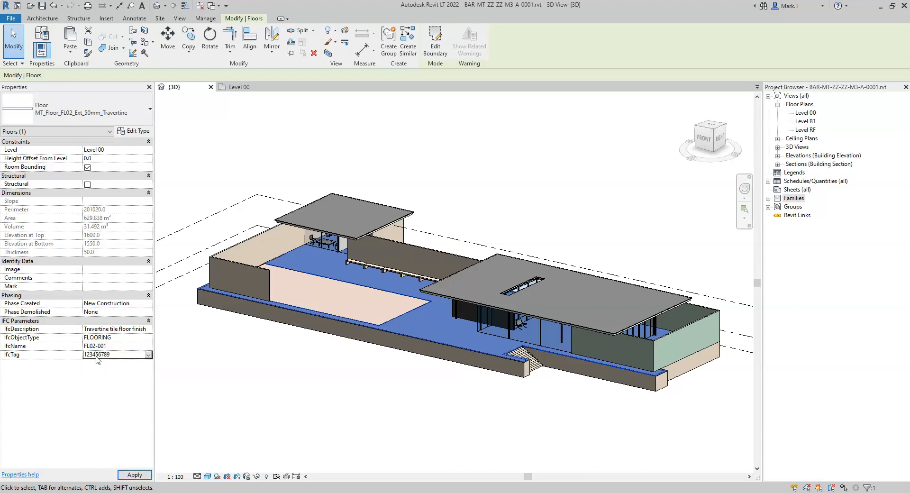
left_click(136, 475)
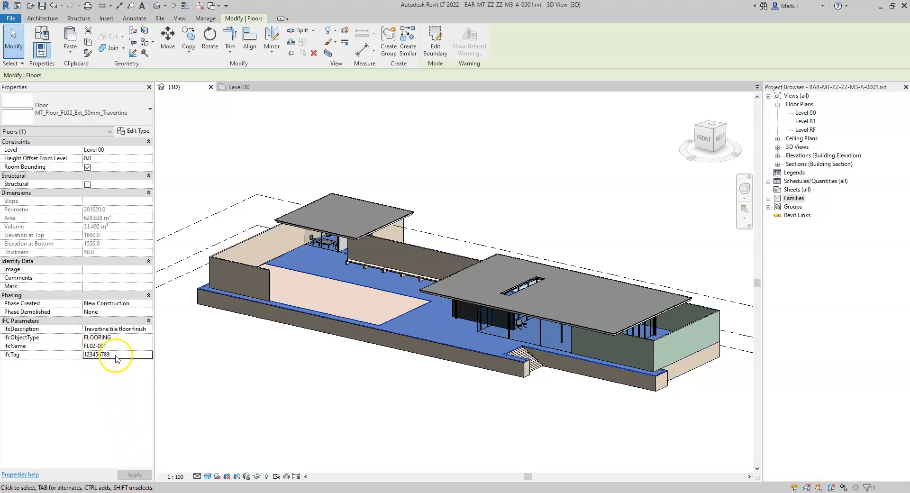
left_click(251, 360)
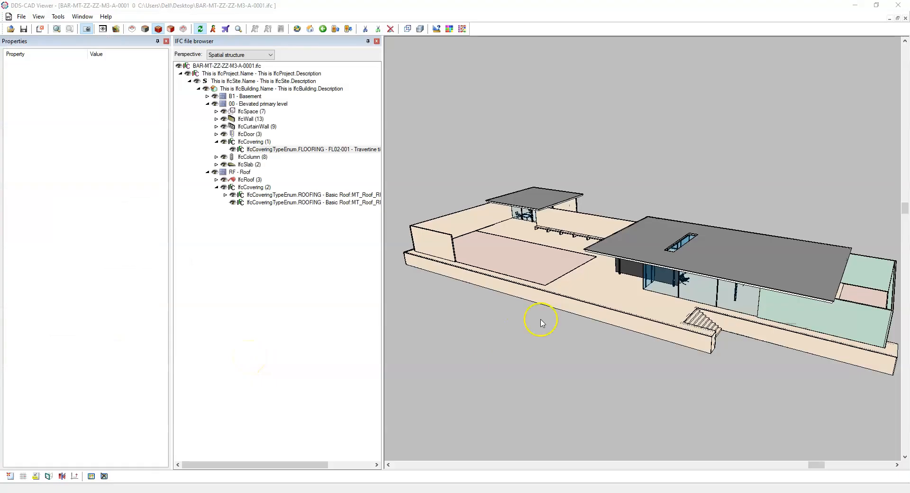
In DDS-CAD Viewer, select the travertine floor covering and examine its exported instance and type attributes
left_click(585, 285)
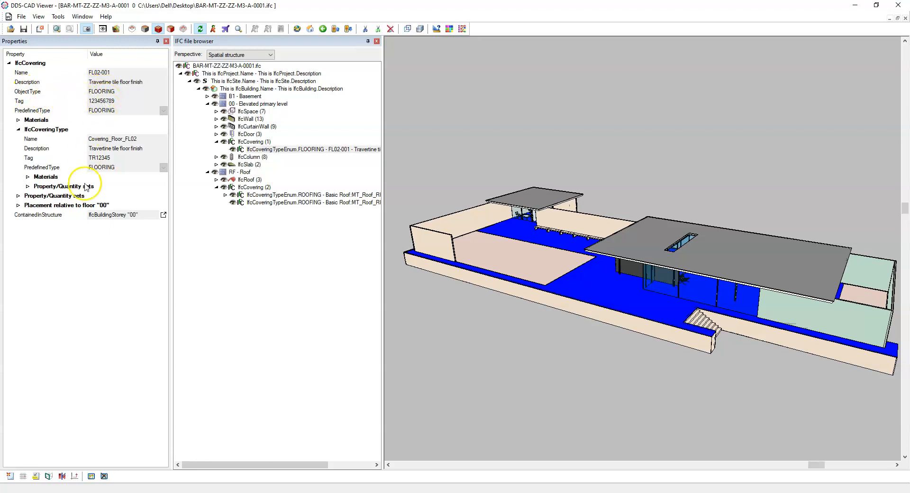
left_click(592, 361)
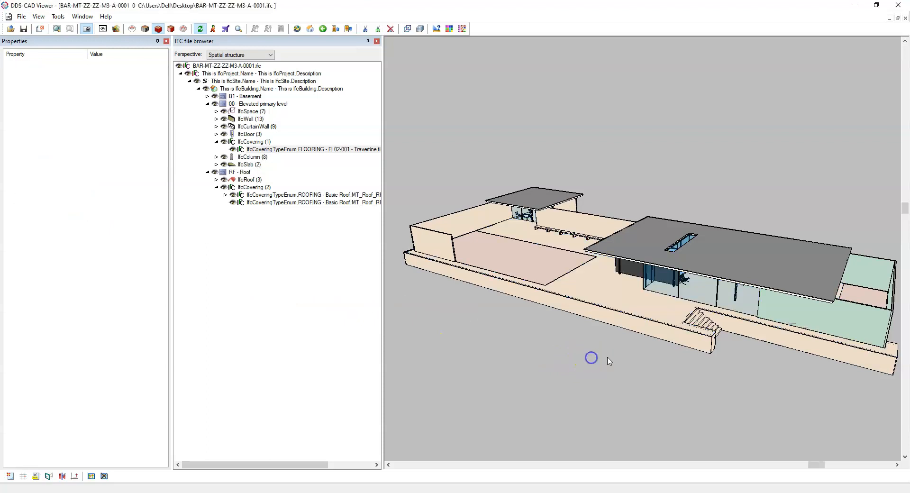
left_click(604, 302)
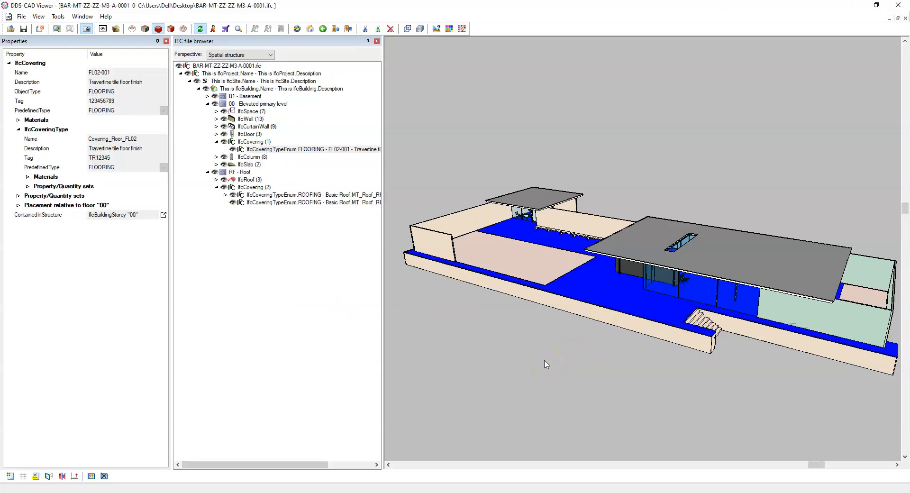